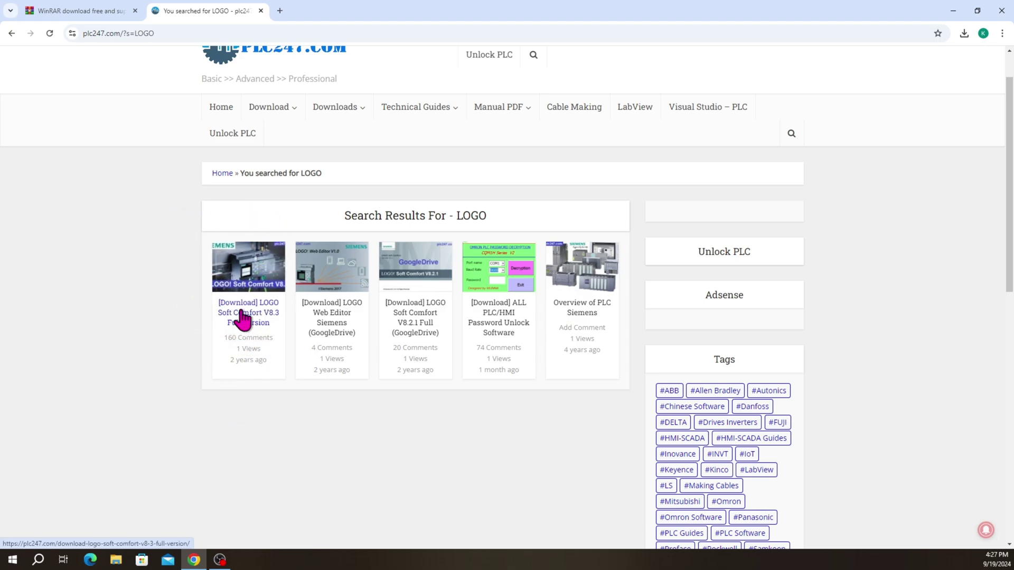
Open the LOGO Soft Comfort V8.3 Full Version post and scroll to its Software Download Link section
{"action": "left_click", "coordinate": [244, 319]}
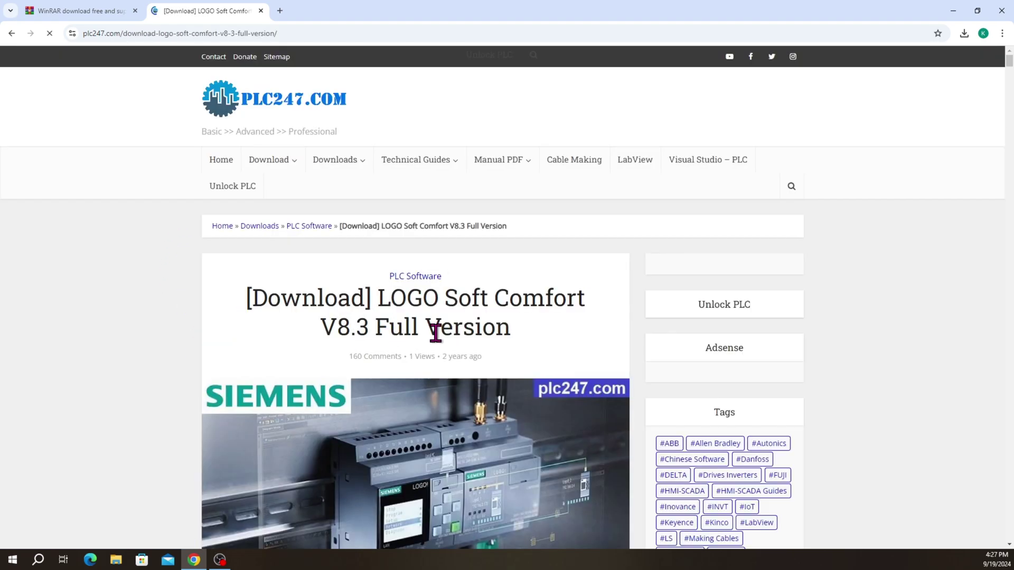
{"action": "scroll", "coordinate": [435, 330], "scroll_direction": "down", "scroll_amount": 3}
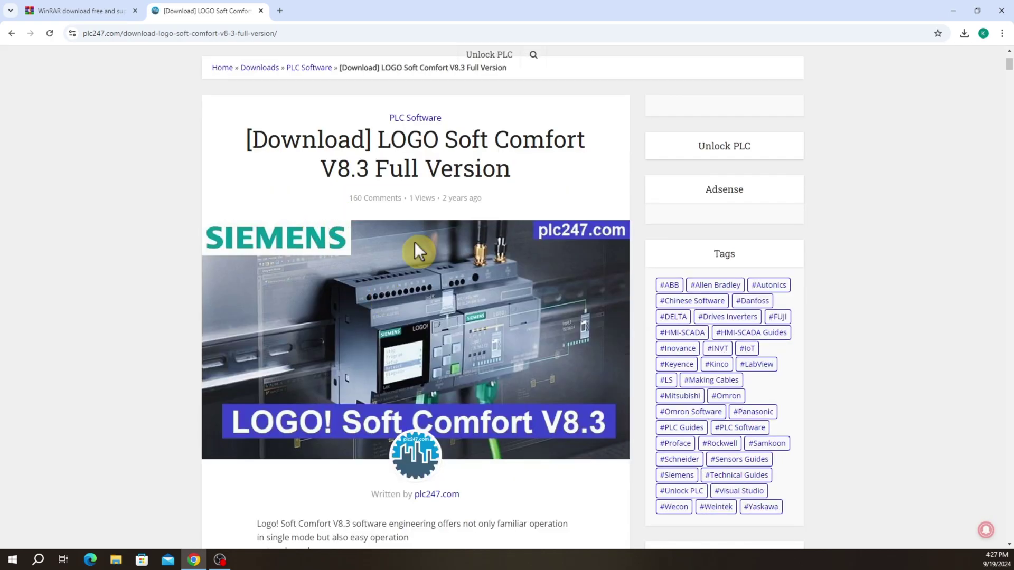
{"action": "scroll", "coordinate": [394, 250], "scroll_direction": "down", "scroll_amount": 15}
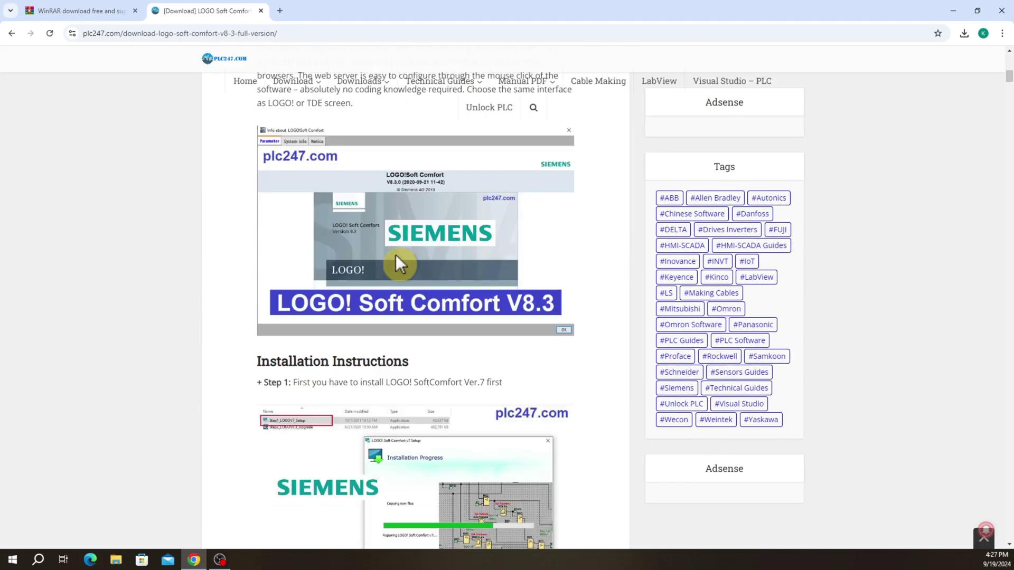
{"action": "scroll", "coordinate": [402, 264], "scroll_direction": "down", "scroll_amount": 16}
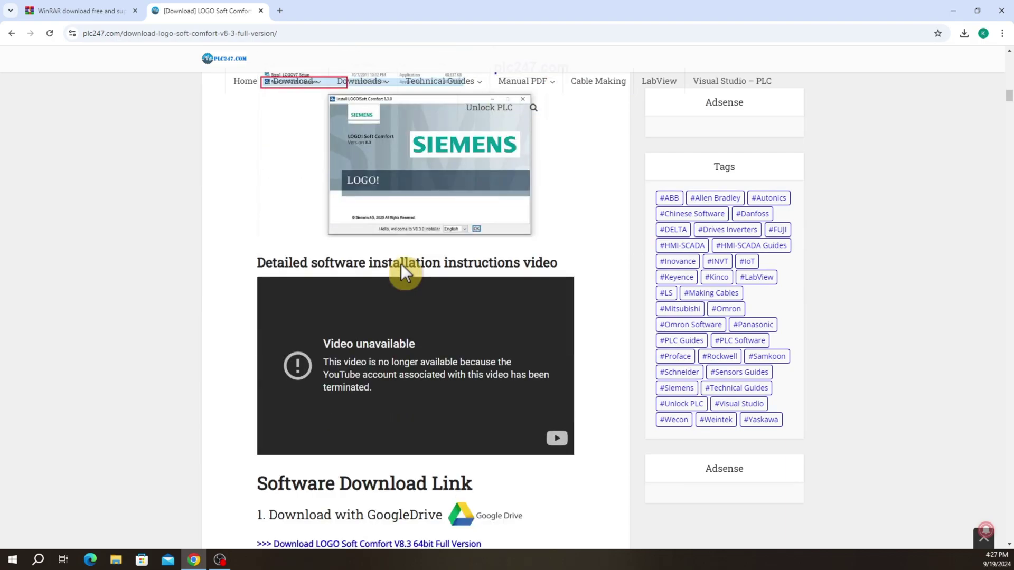
{"action": "scroll", "coordinate": [400, 266], "scroll_direction": "down", "scroll_amount": 1}
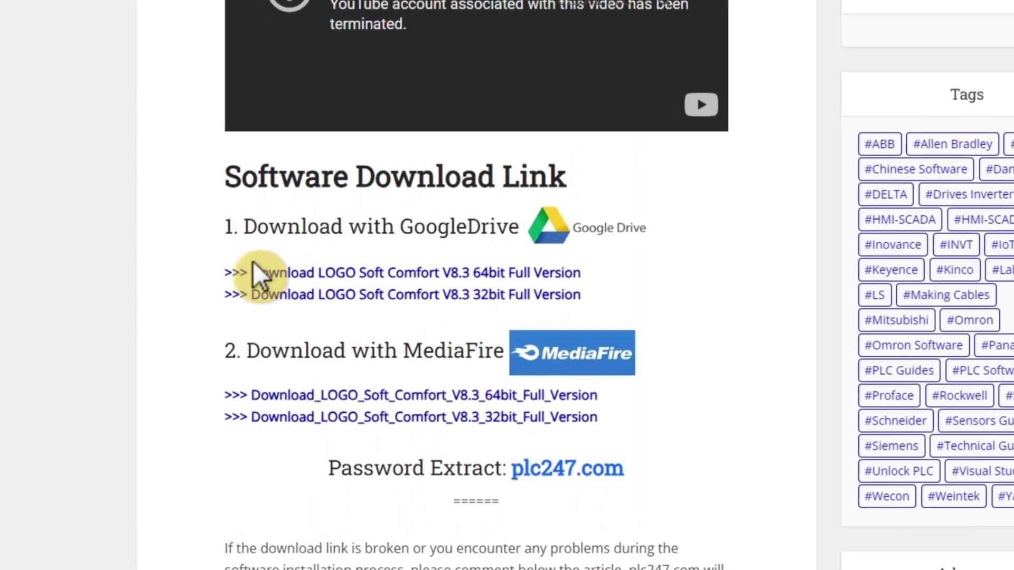
Select the extract password, then open the 64bit Google Drive link for LOGOSoftComfortV8.3_64bit.rar
{"action": "left_click", "coordinate": [292, 270]}
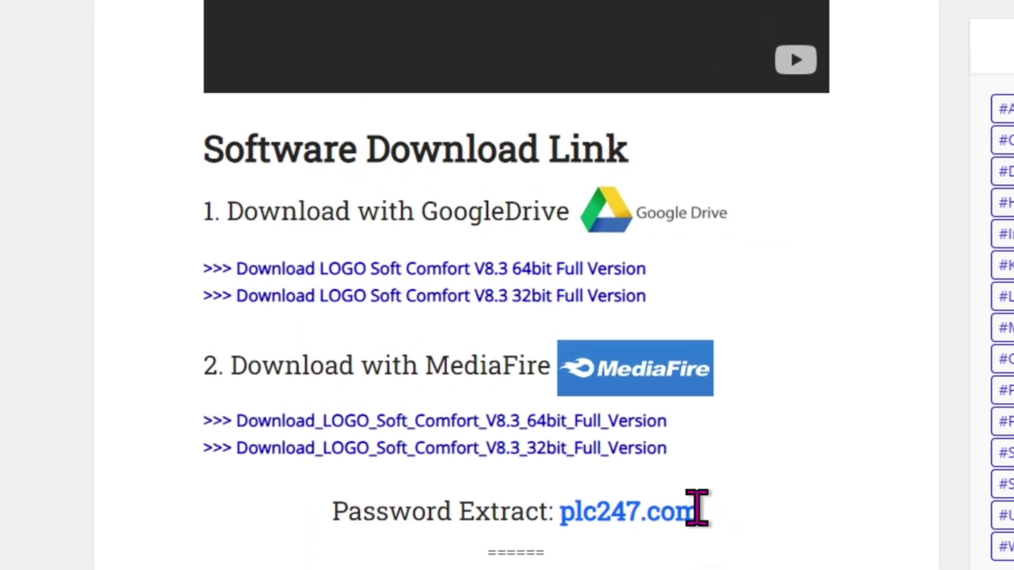
{"action": "left_click_drag", "start_coordinate": [696, 508], "coordinate": [554, 510]}
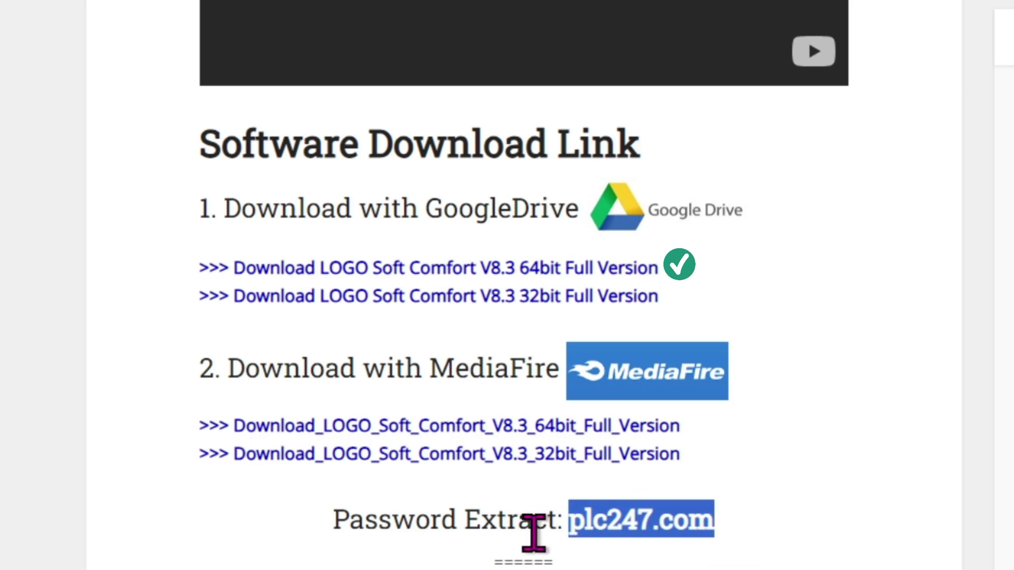
{"action": "left_click", "coordinate": [259, 267]}
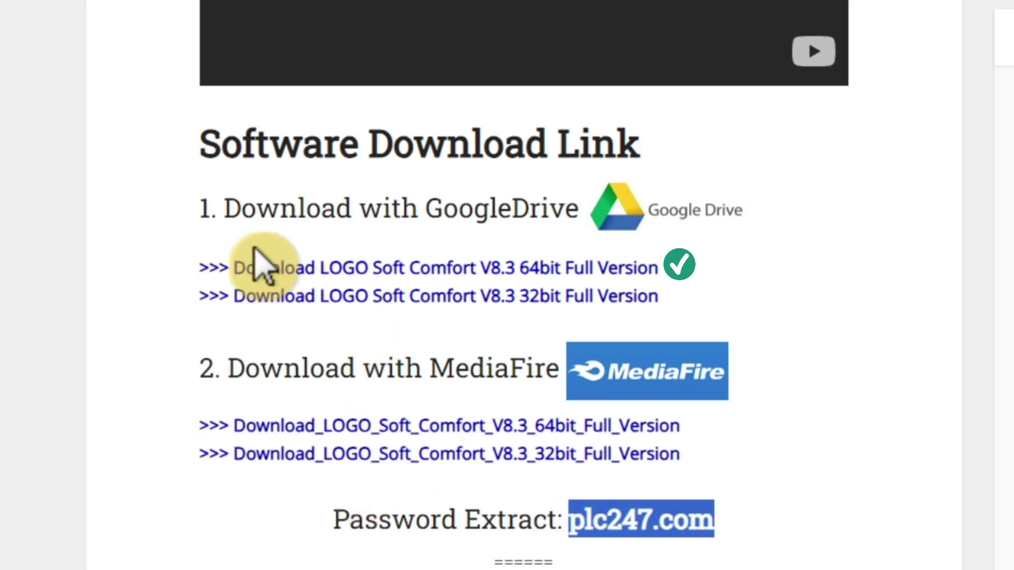
{"action": "left_click", "coordinate": [596, 248]}
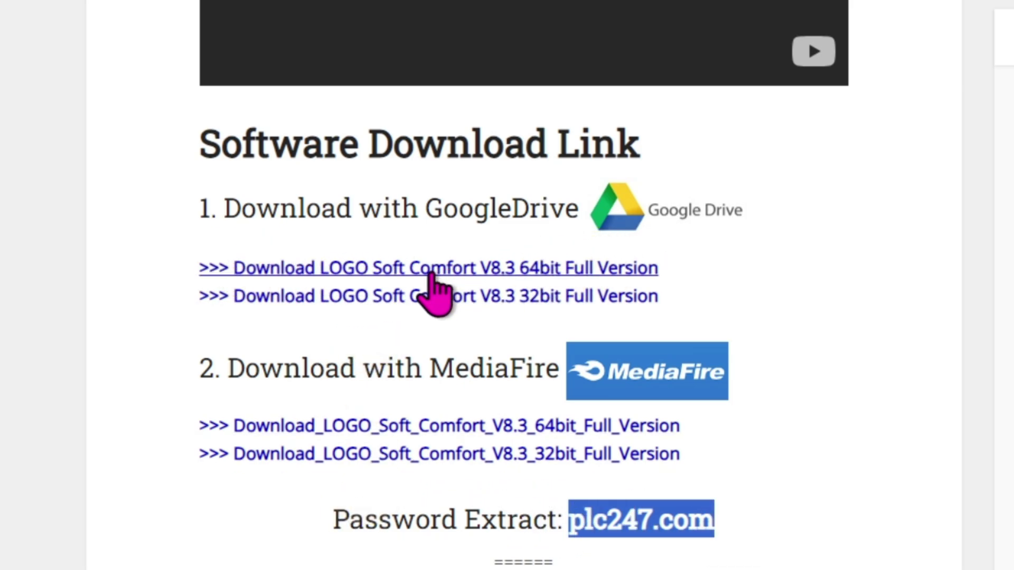
{"action": "left_click", "coordinate": [419, 268]}
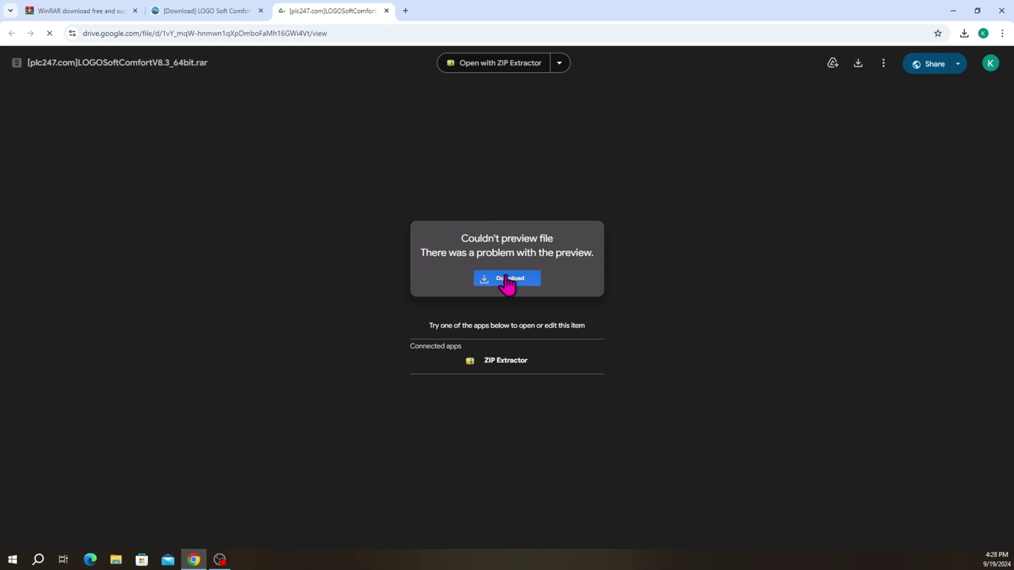
Download the 513 MB LOGOSoftComfortV8.3_64bit.rar past the virus-scan warning and check its progress
{"action": "left_click", "coordinate": [508, 283]}
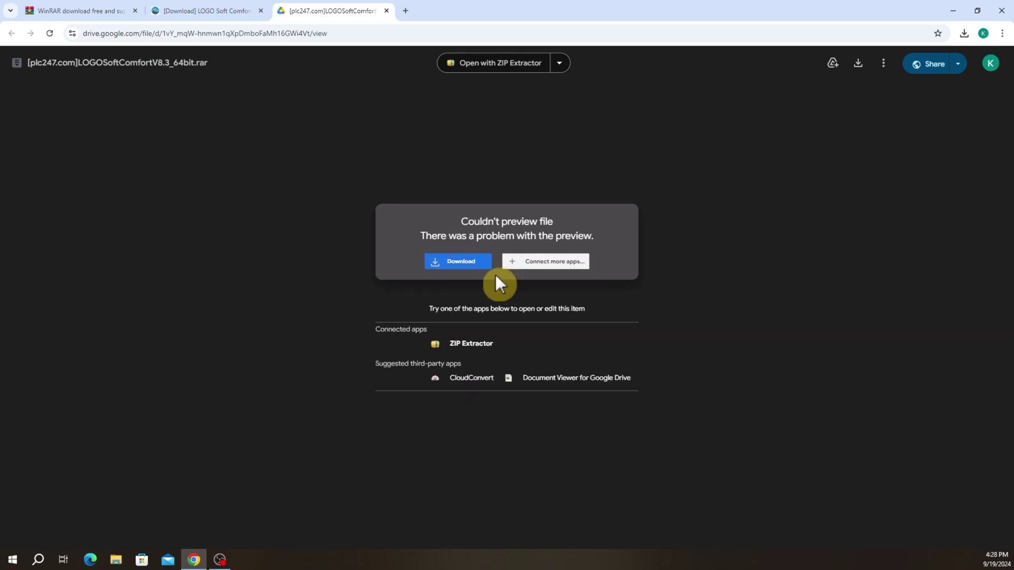
{"action": "left_click", "coordinate": [461, 263]}
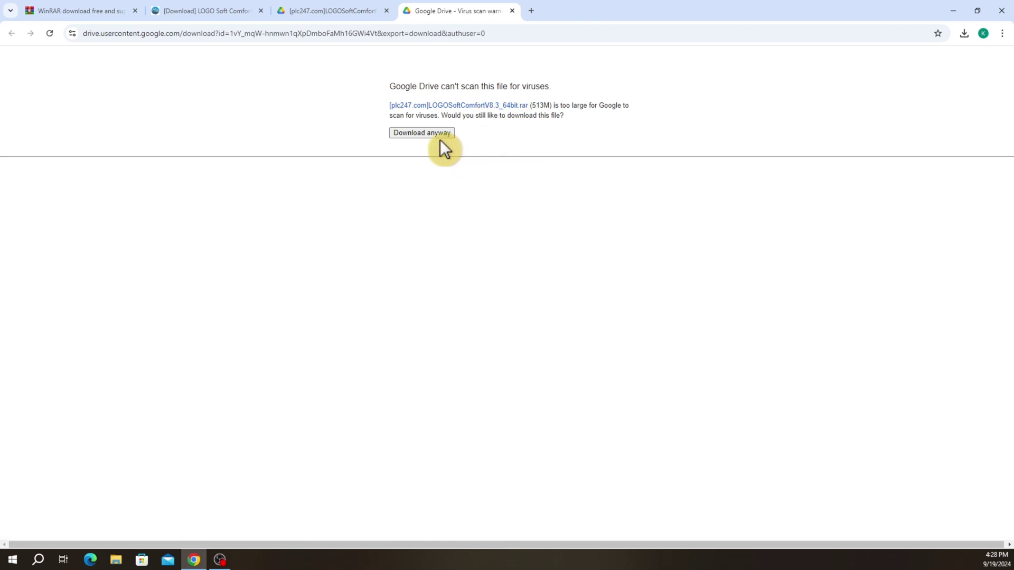
{"action": "left_click", "coordinate": [435, 135]}
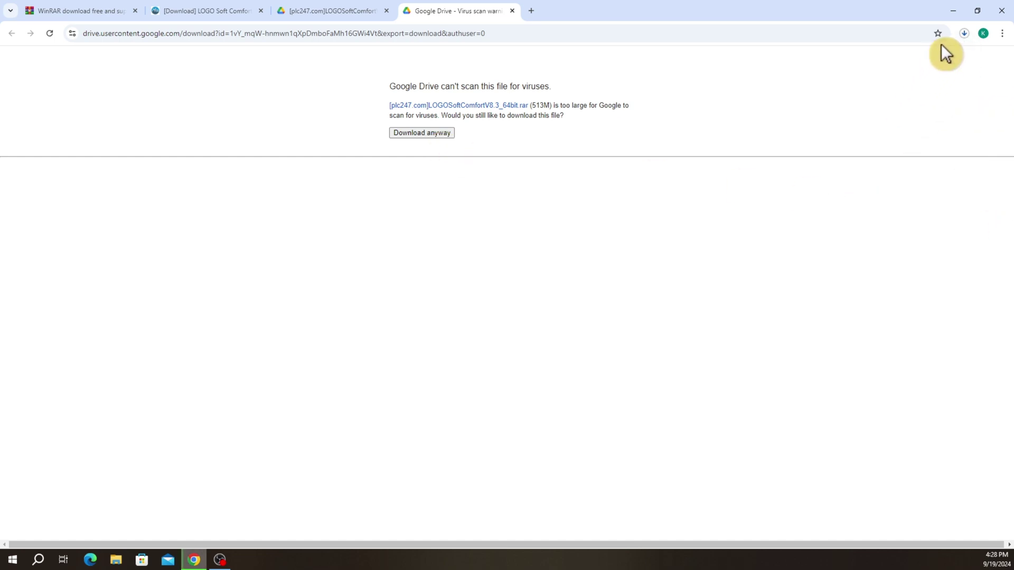
{"action": "left_click", "coordinate": [964, 34]}
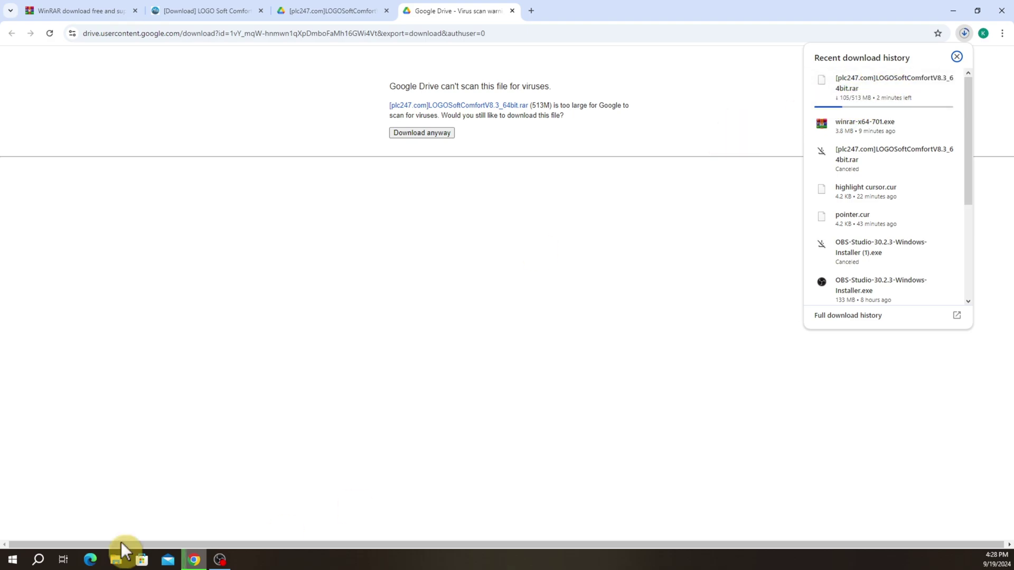
{"action": "left_click", "coordinate": [118, 559]}
Wait for the download, refresh Downloads, and select the 513 MB LOGOSoftComfortV8.3_64bit archive
{"action": "left_click", "coordinate": [148, 253]}
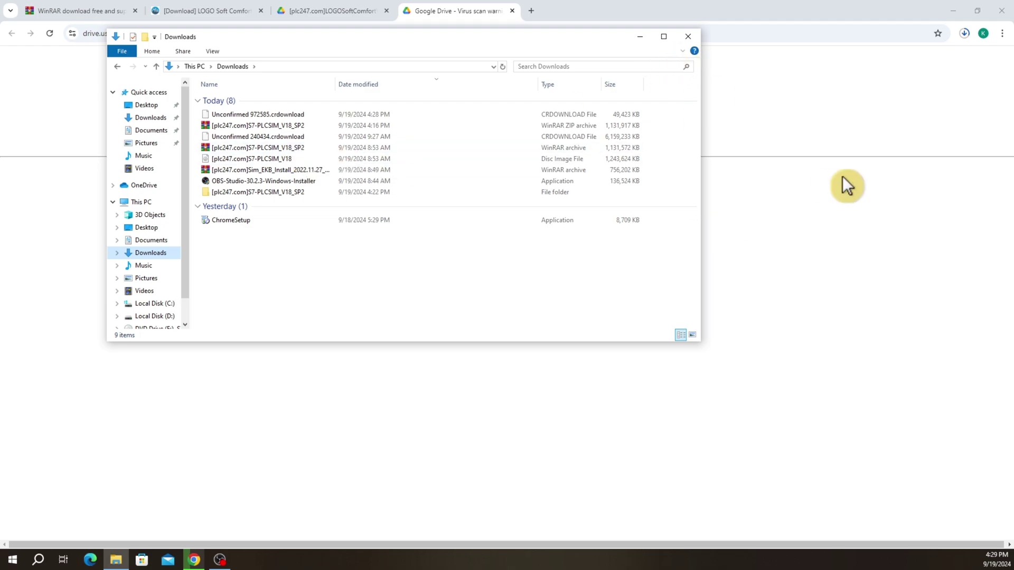
{"action": "key", "text": "alt+Tab"}
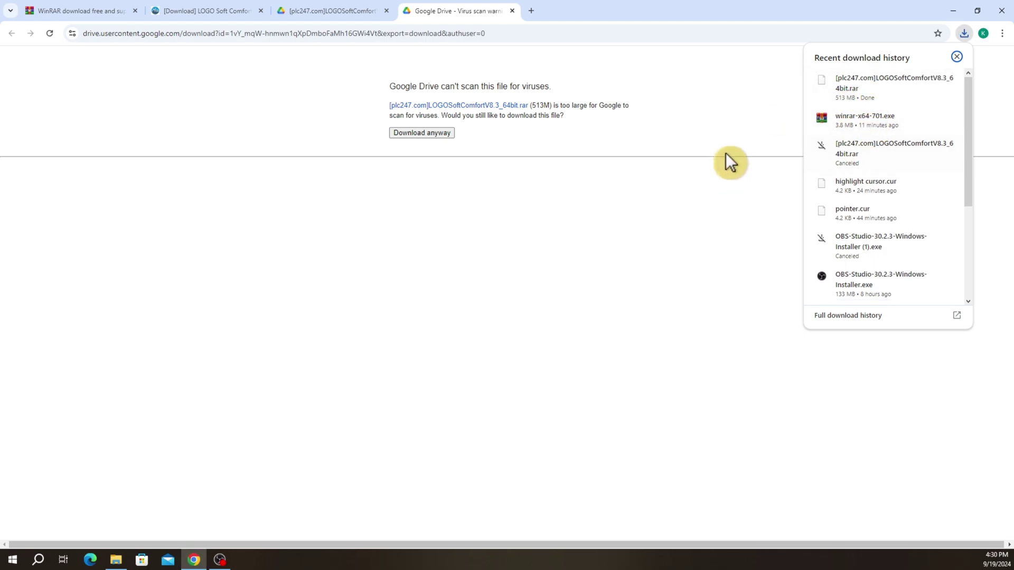
{"action": "left_click", "coordinate": [115, 560]}
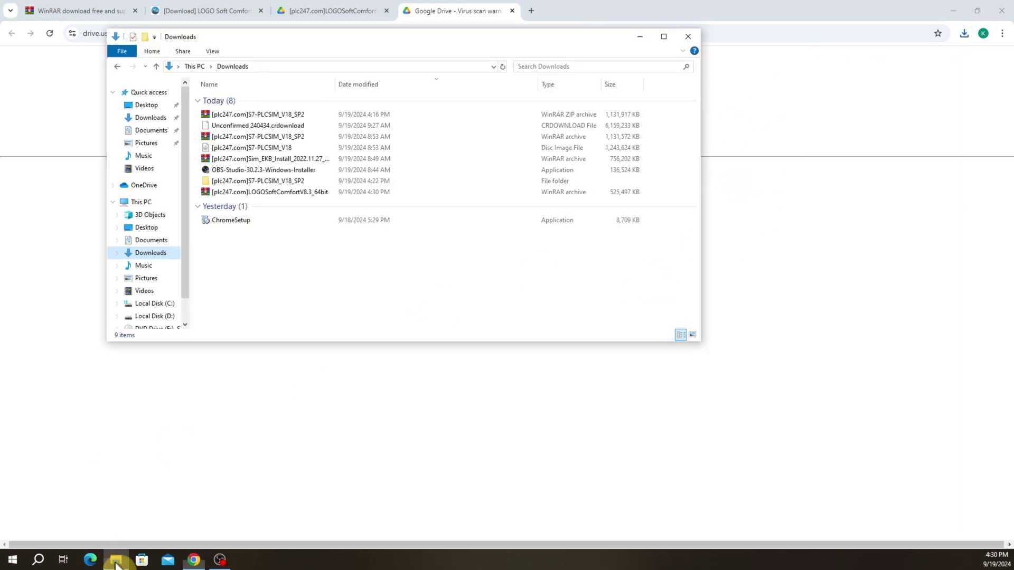
{"action": "left_click", "coordinate": [151, 254]}
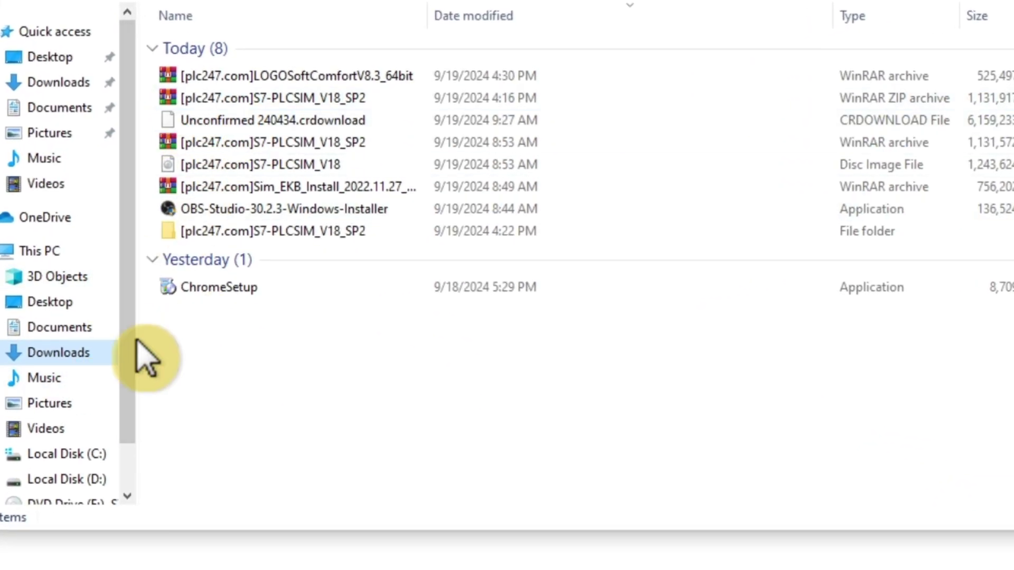
{"action": "left_click", "coordinate": [68, 361]}
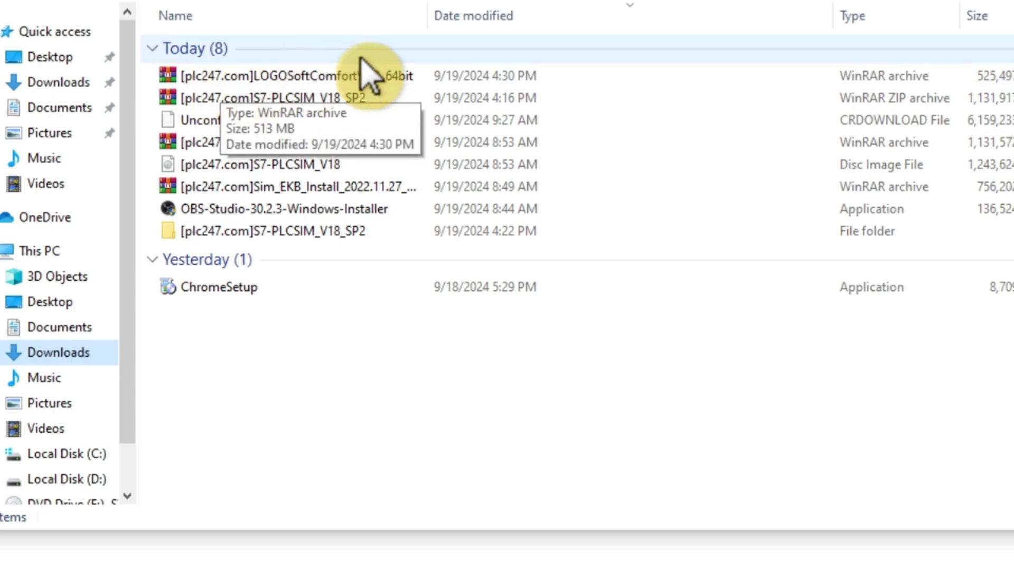
{"action": "left_click", "coordinate": [274, 76]}
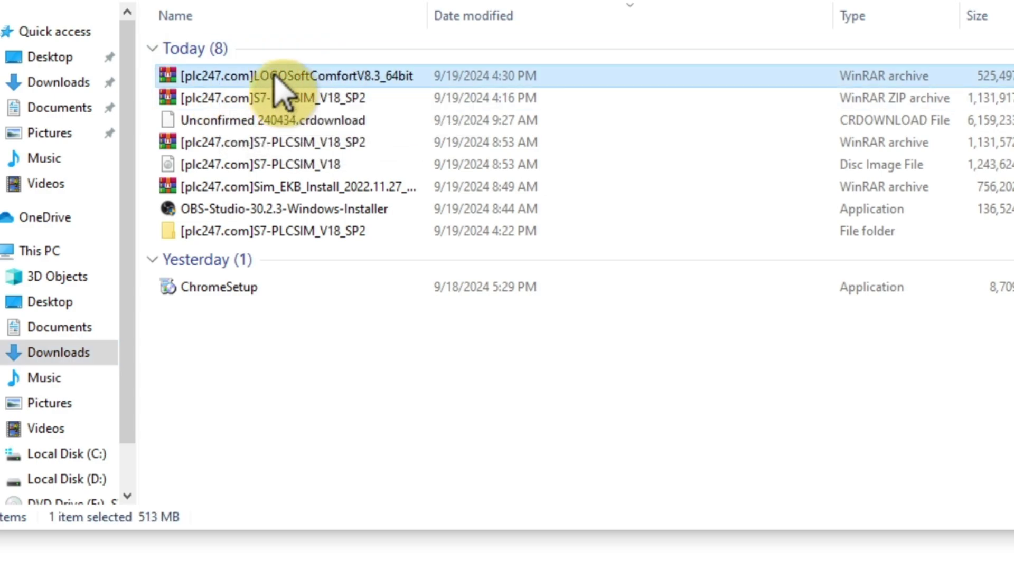
Extract the archive to the default folder, entering the archive password with Show password ticked
{"action": "right_click", "coordinate": [279, 90]}
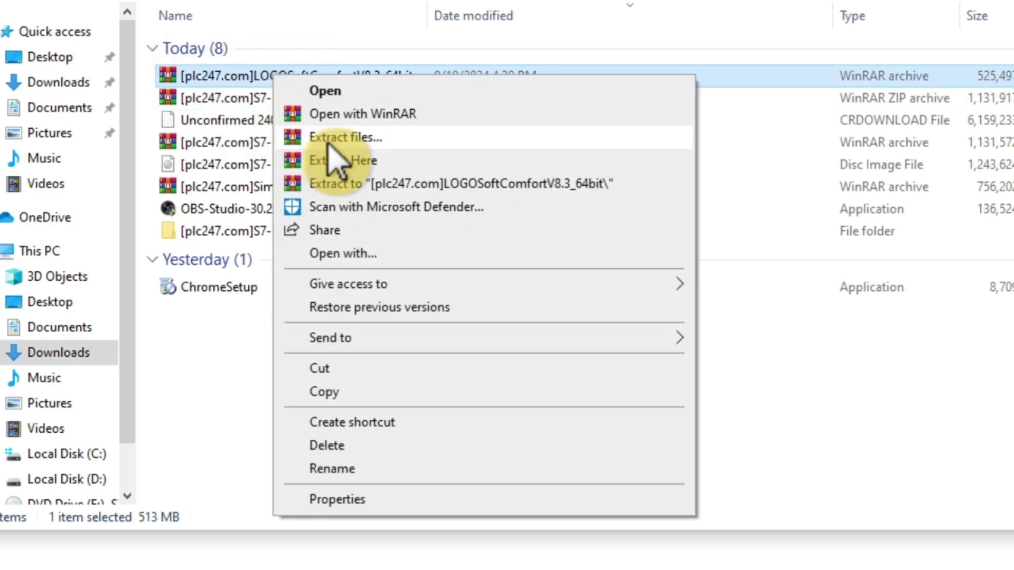
{"action": "left_click", "coordinate": [341, 138]}
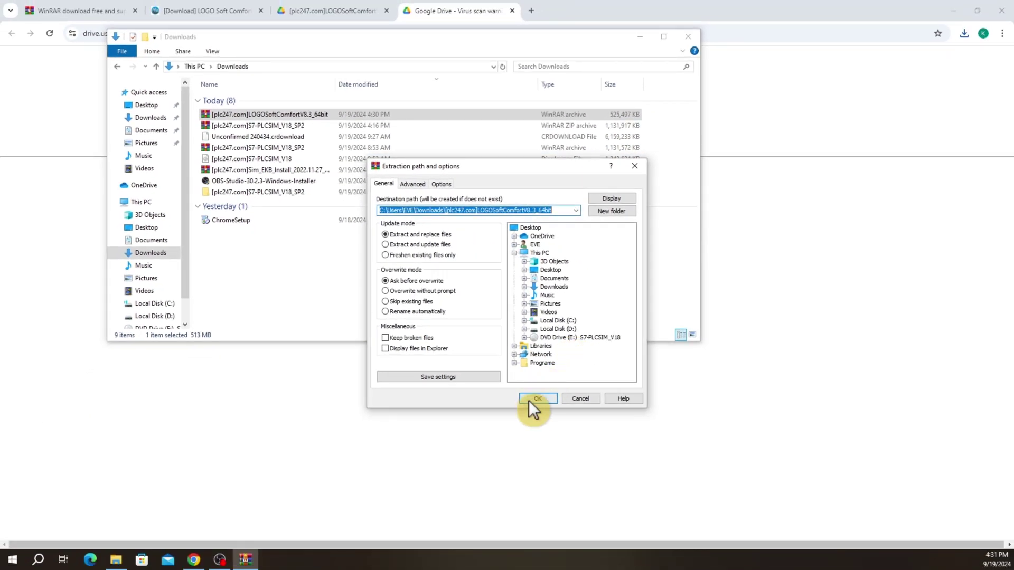
{"action": "left_click", "coordinate": [538, 400]}
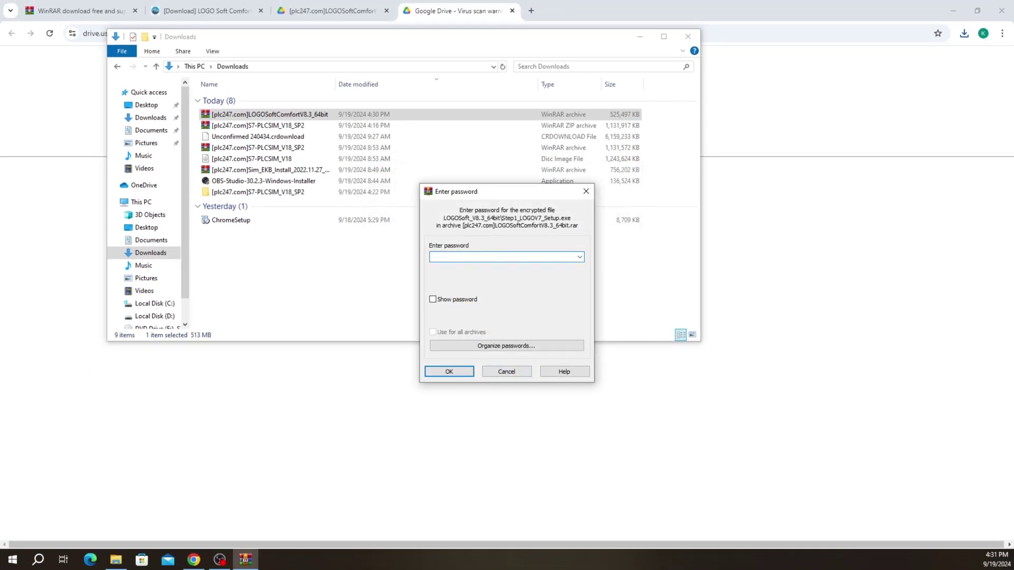
{"action": "type", "text": "plc247"}
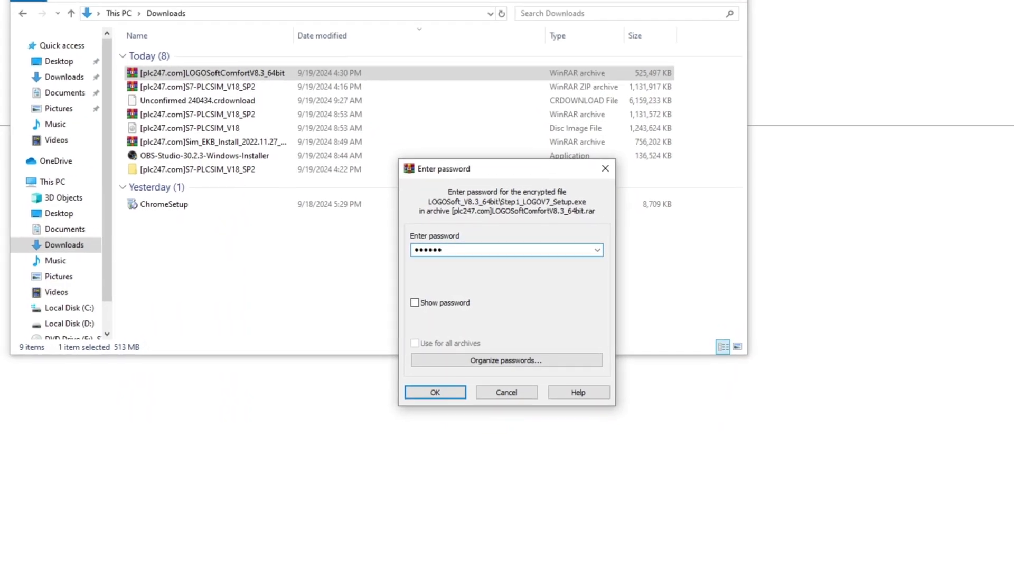
{"action": "type", "text": ".com"}
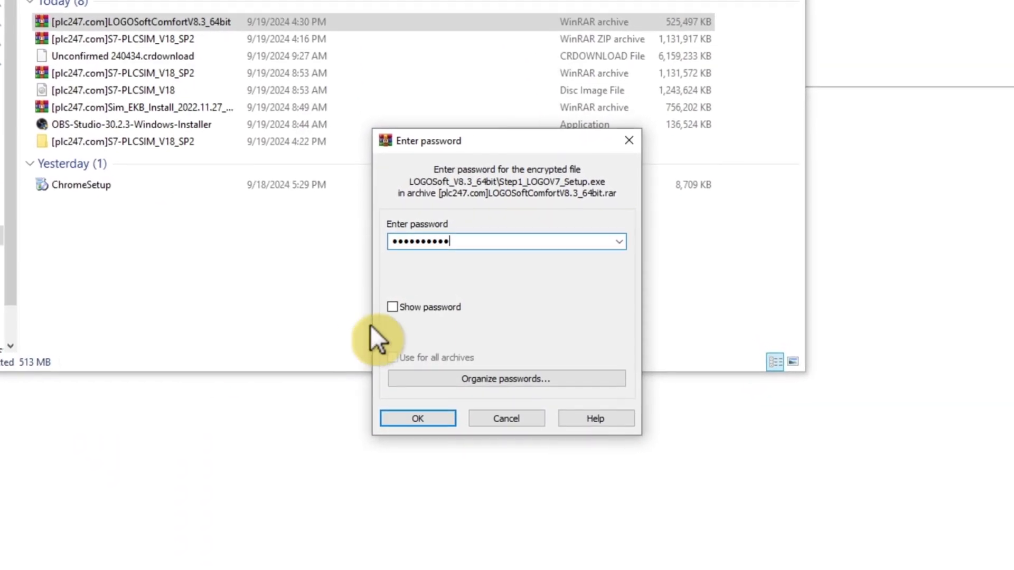
{"action": "left_click", "coordinate": [392, 306]}
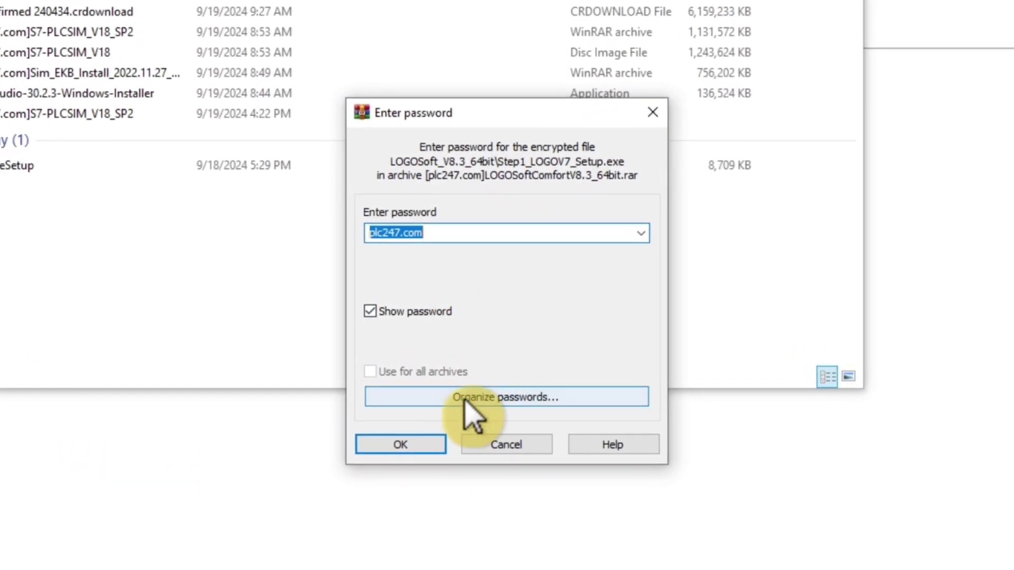
{"action": "left_click", "coordinate": [400, 445]}
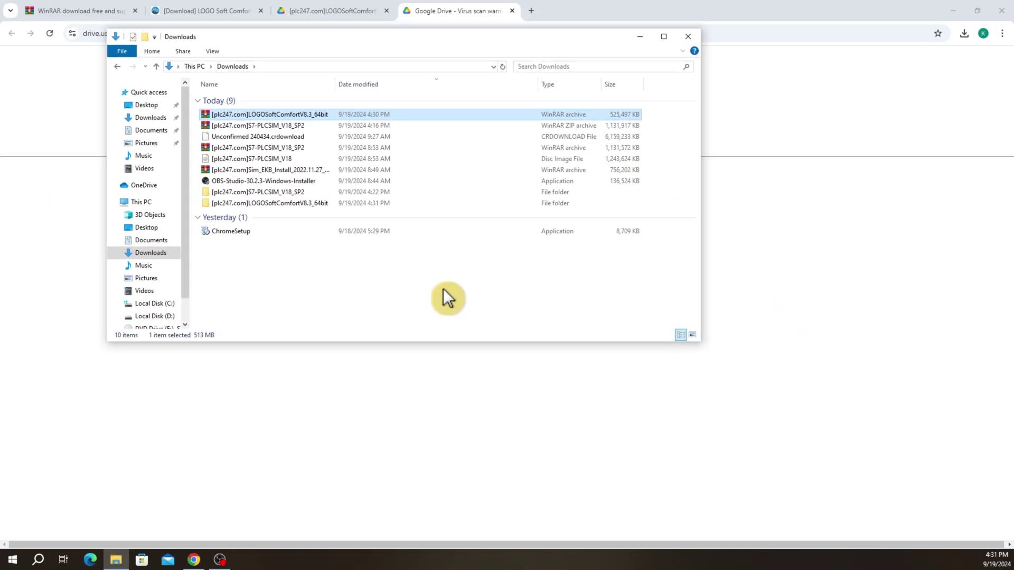
Refresh Downloads, then open LOGOSoftComfortV8.3_64bit and its LOGOSoft_V8.3_64bit subfolder
{"action": "right_click", "coordinate": [473, 272]}
{"action": "left_click", "coordinate": [500, 315]}
{"action": "key", "text": "super+Up"}
{"action": "right_click", "coordinate": [229, 313]}
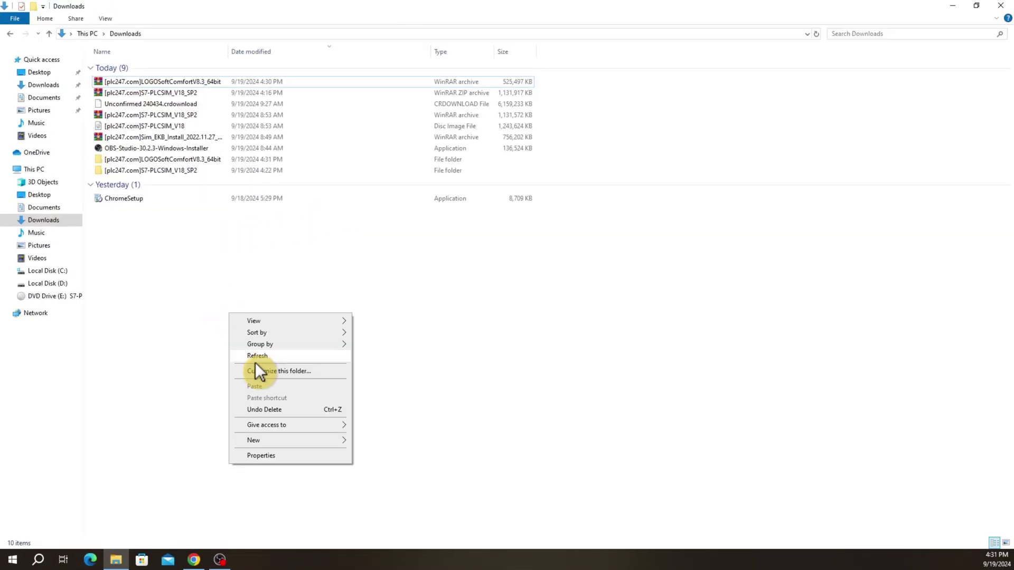
{"action": "left_click", "coordinate": [257, 356]}
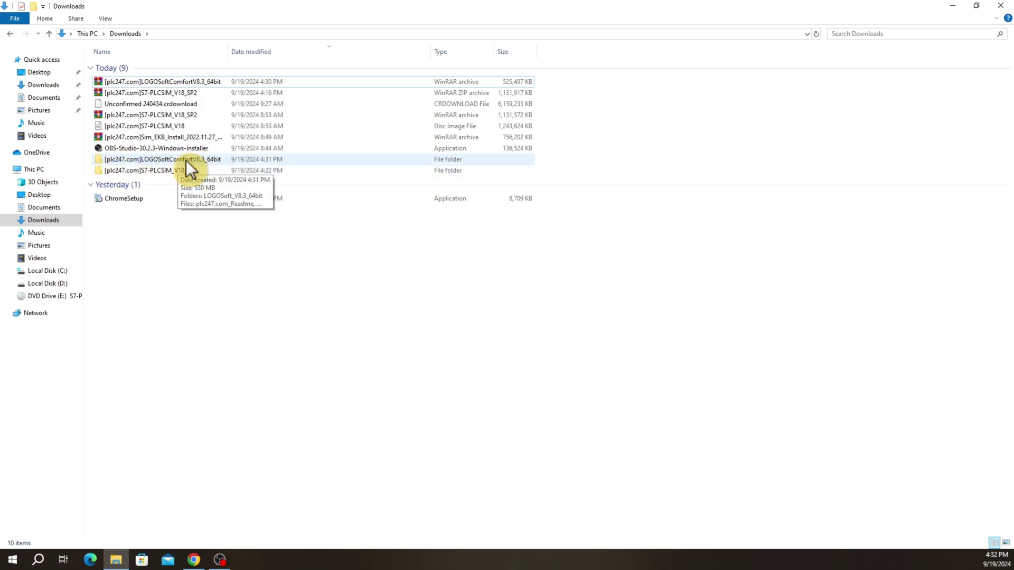
{"action": "double_click", "coordinate": [213, 157]}
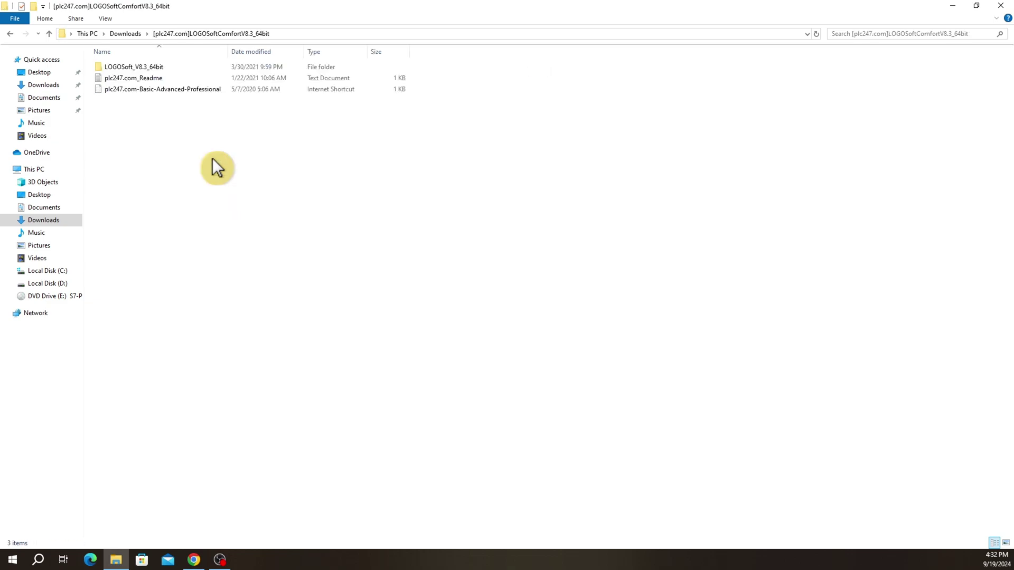
{"action": "double_click", "coordinate": [152, 67]}
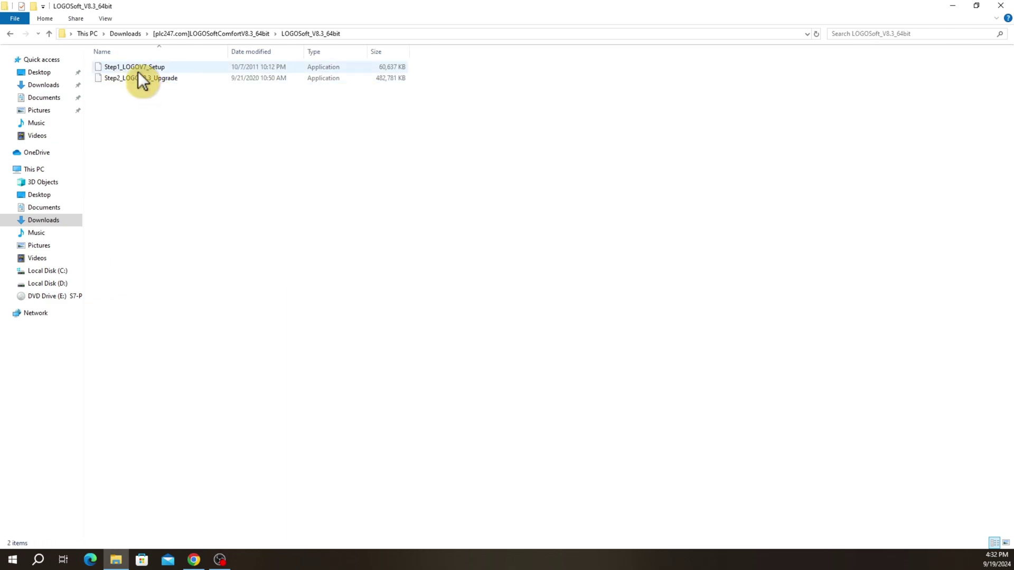
Run Step1_LOGOV7_Setup, repair the v7 installation, and close setup once it succeeds
{"action": "double_click", "coordinate": [170, 67]}
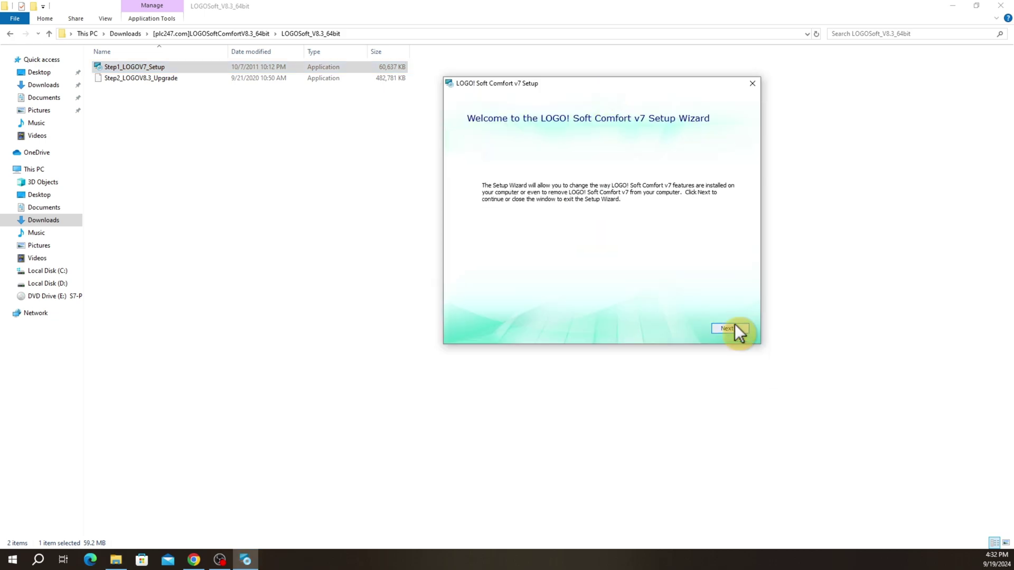
{"action": "left_click", "coordinate": [734, 327]}
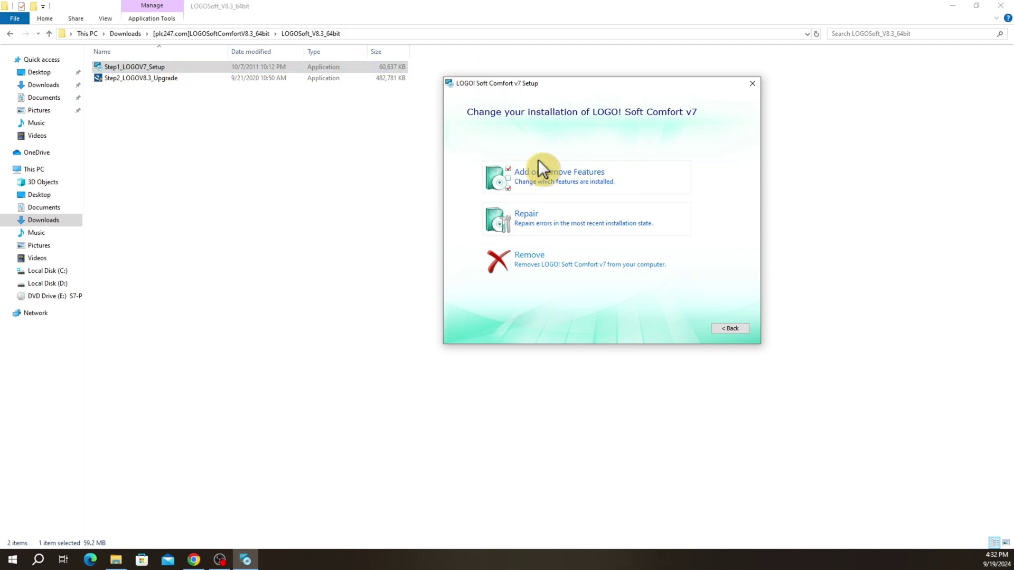
{"action": "left_click", "coordinate": [606, 221]}
{"action": "left_click", "coordinate": [727, 329]}
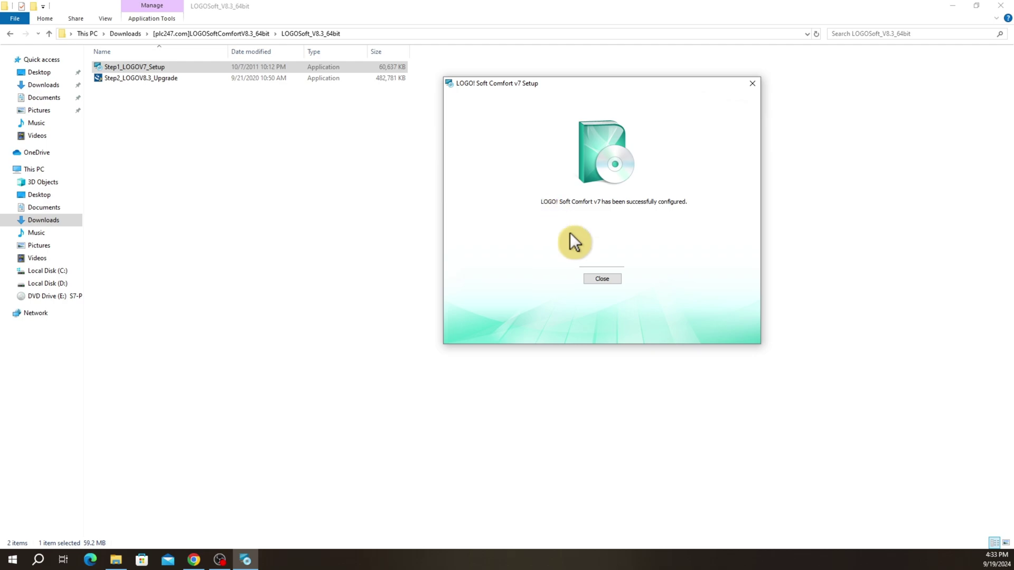
{"action": "left_click", "coordinate": [605, 279]}
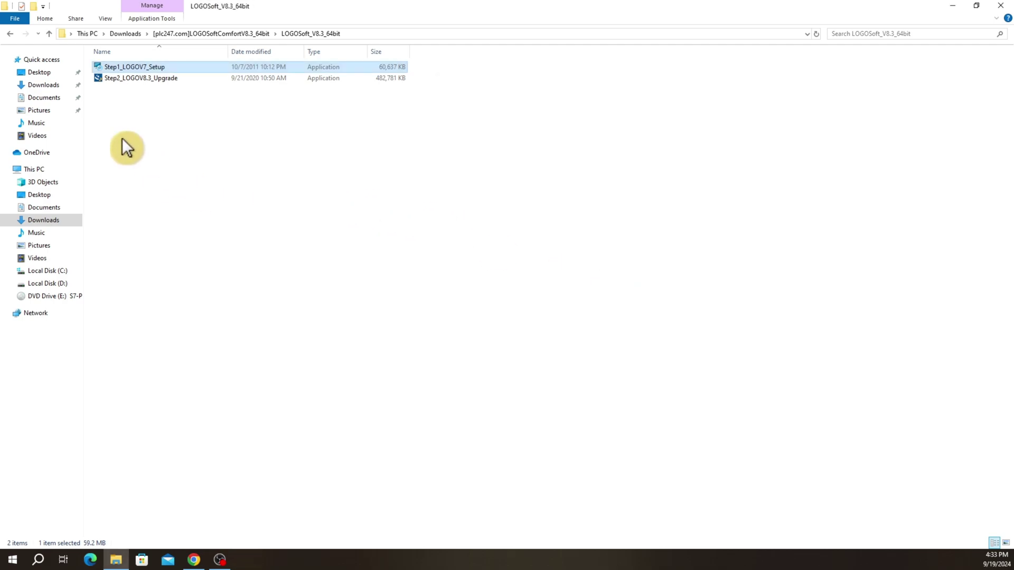
Run Step2_LOGOV8.3_Upgrade in English, accept the license, keep the default folder, add desktop icons, and install
{"action": "double_click", "coordinate": [136, 78]}
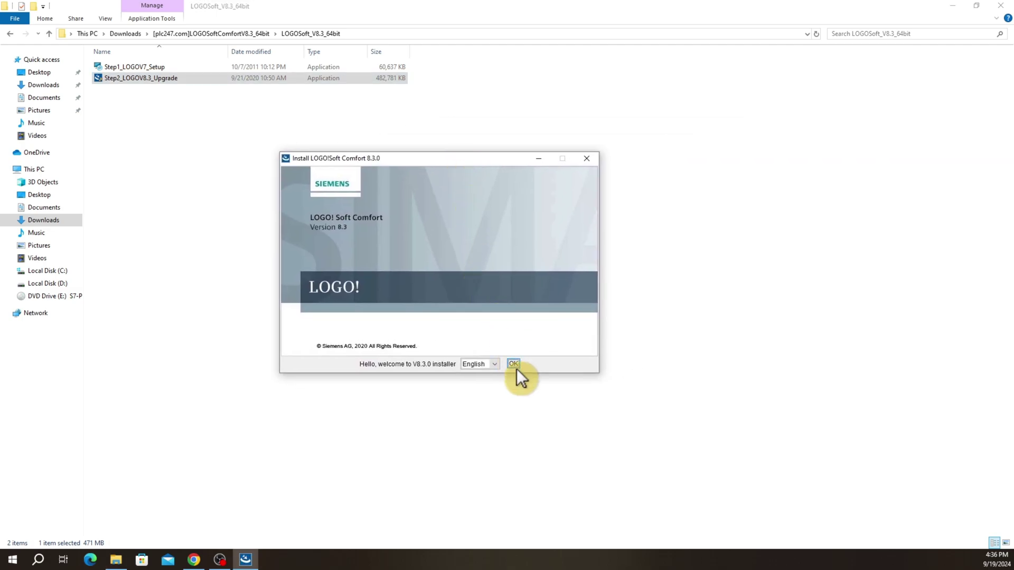
{"action": "left_click", "coordinate": [512, 364]}
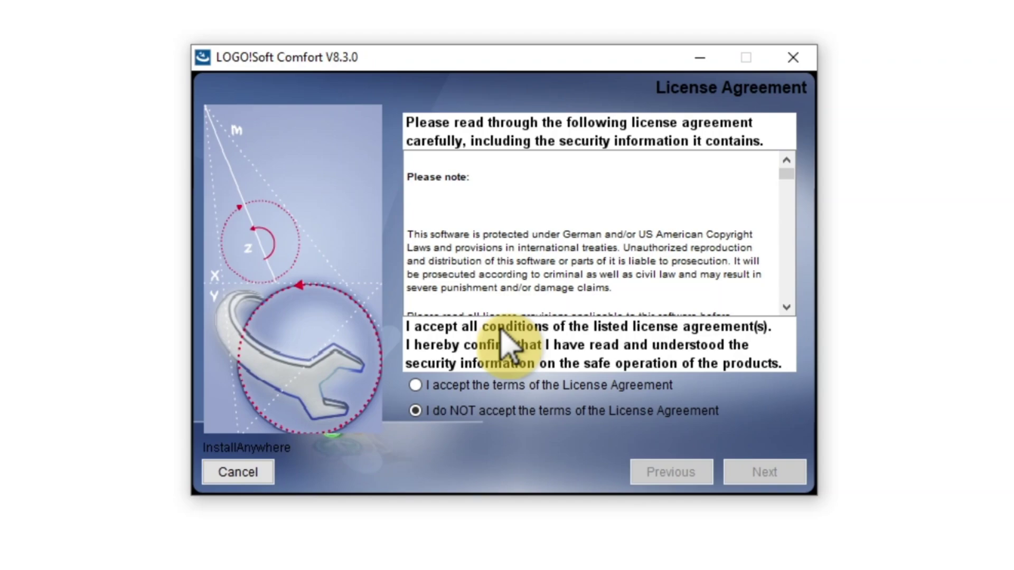
{"action": "left_click", "coordinate": [425, 388]}
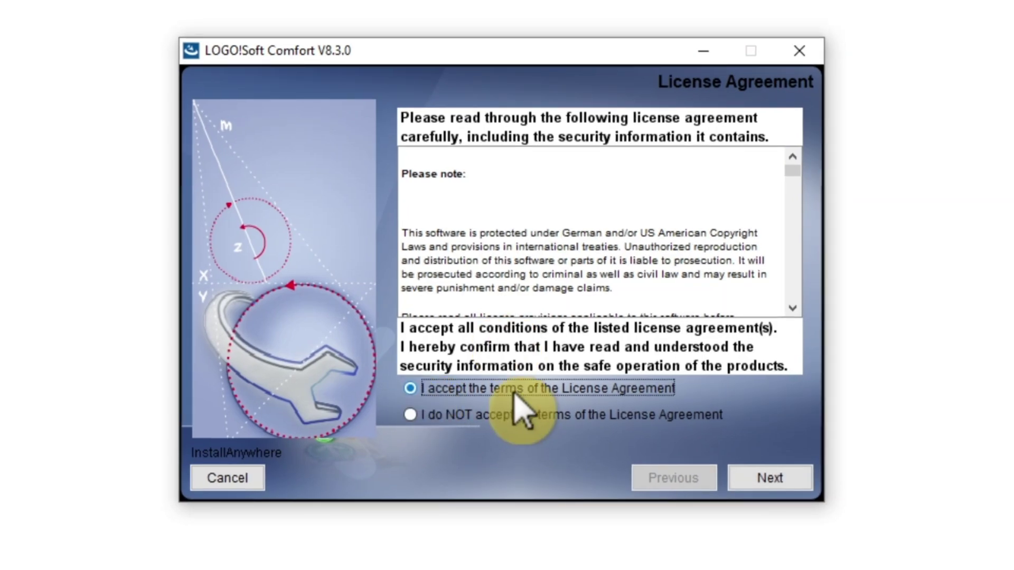
{"action": "left_click", "coordinate": [770, 484]}
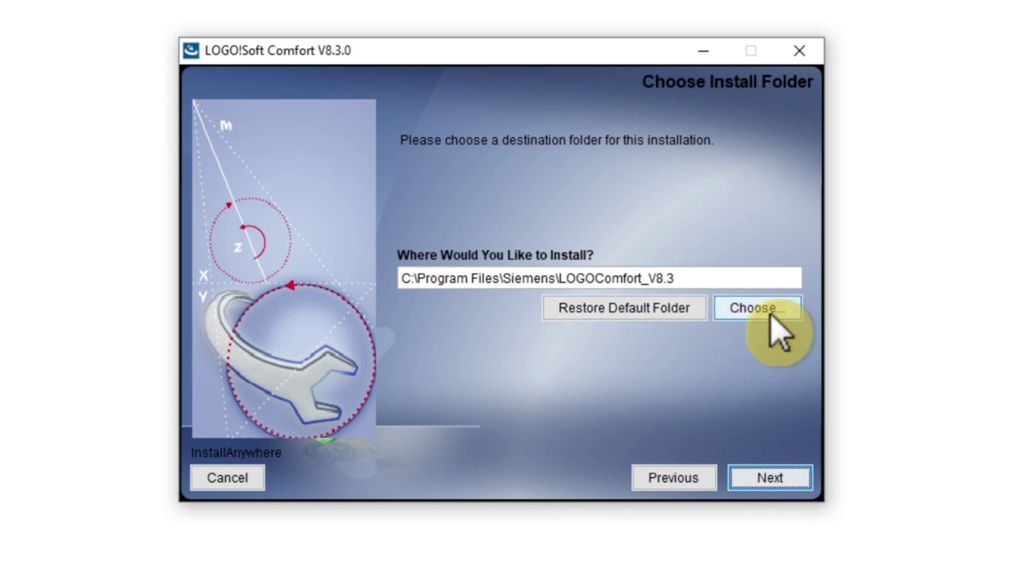
{"action": "left_click", "coordinate": [754, 481]}
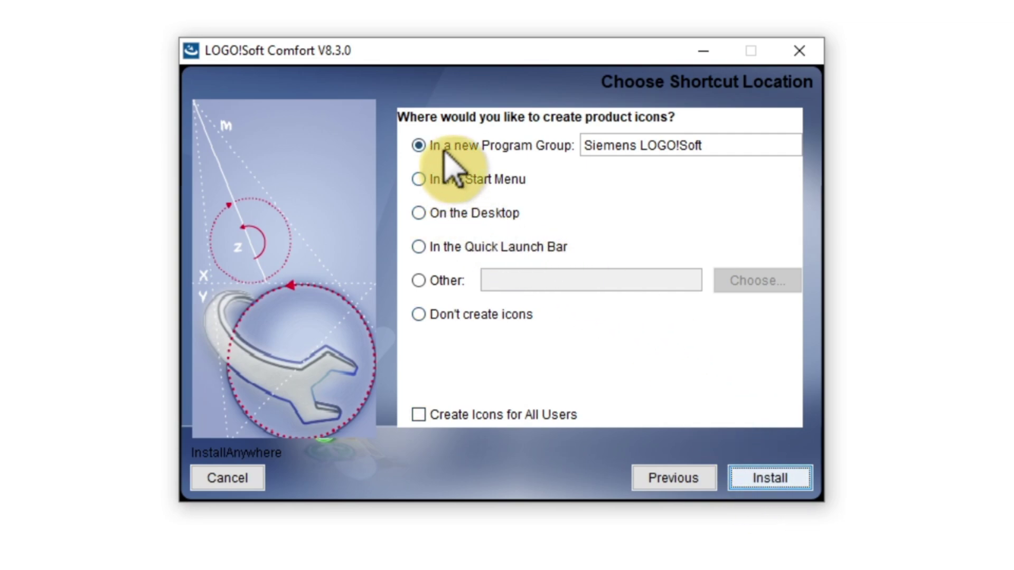
{"action": "left_click", "coordinate": [422, 217]}
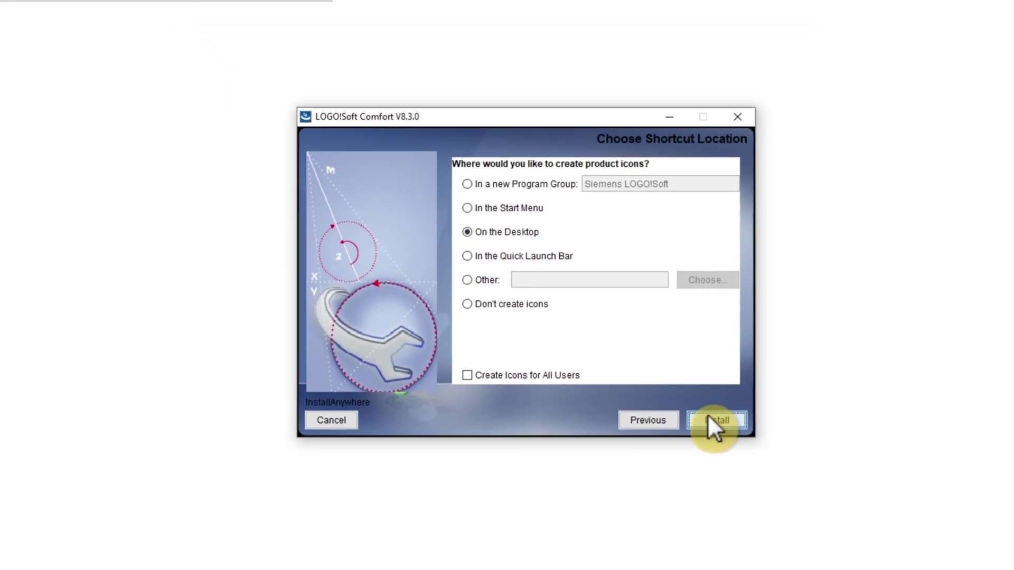
{"action": "left_click", "coordinate": [760, 478]}
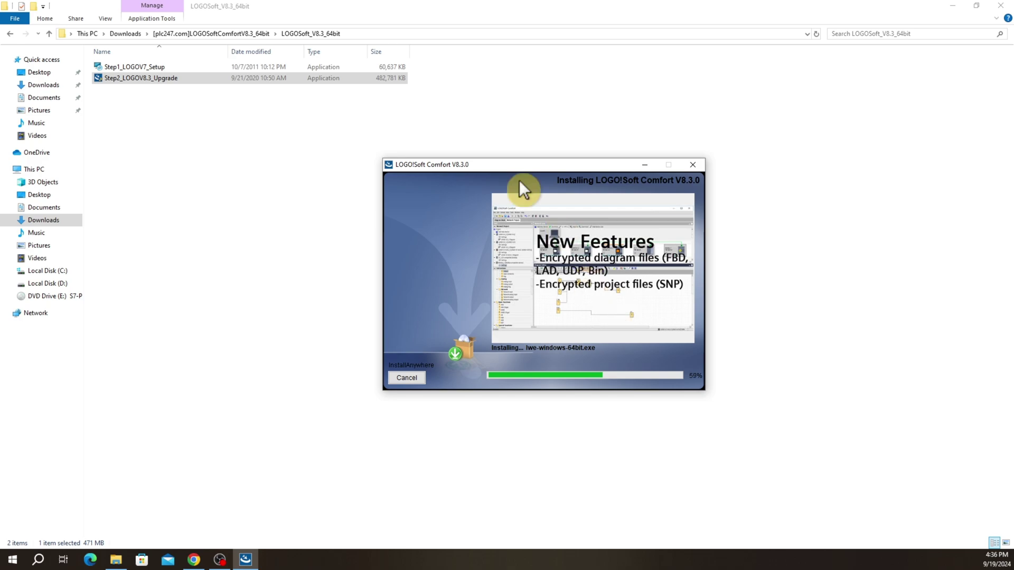
Wait for installation to reach 100%, then agree to install the USB-PC cable driver
{"action": "left_click_drag", "start_coordinate": [506, 164], "coordinate": [424, 122]}
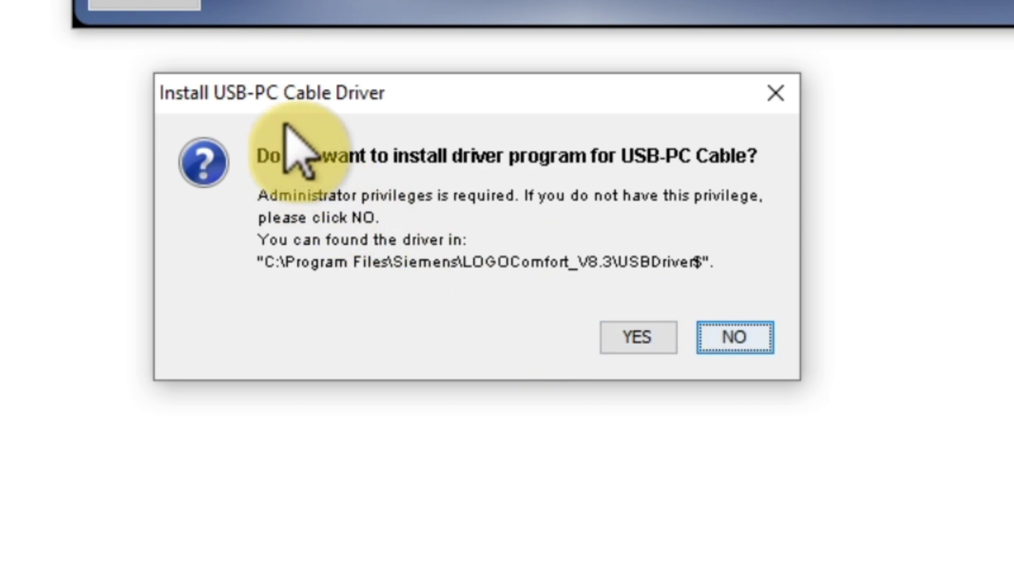
{"action": "left_click", "coordinate": [656, 341]}
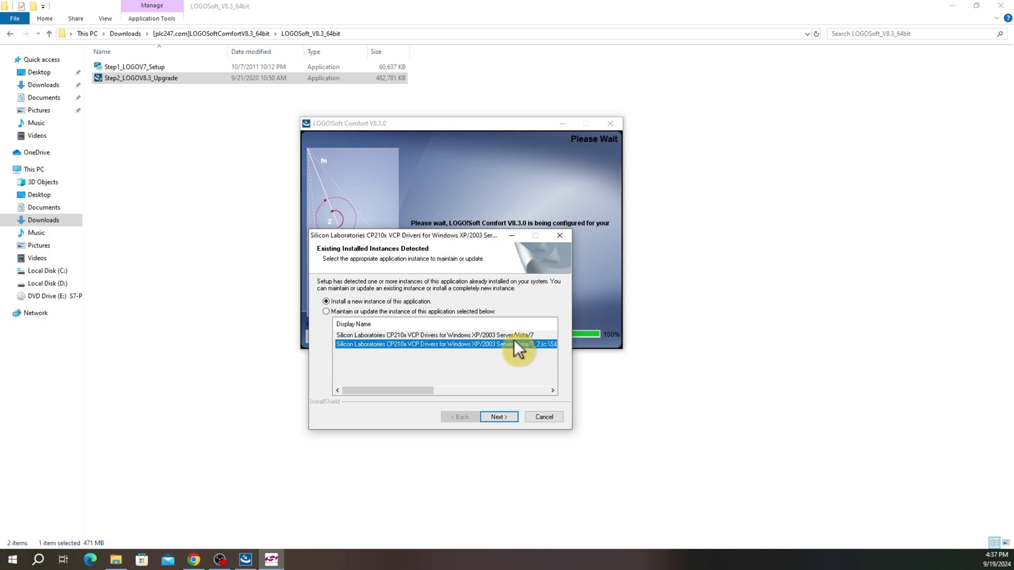
Start a new CP210x driver instance and accept the driver license agreement
{"action": "left_click", "coordinate": [498, 417]}
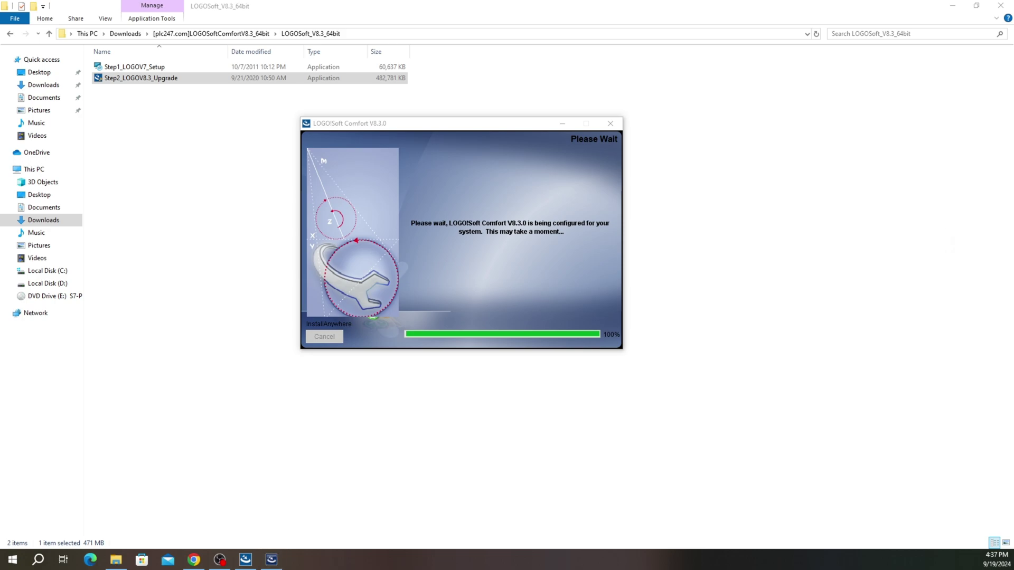
{"action": "left_click_drag", "start_coordinate": [774, 240], "coordinate": [493, 177]}
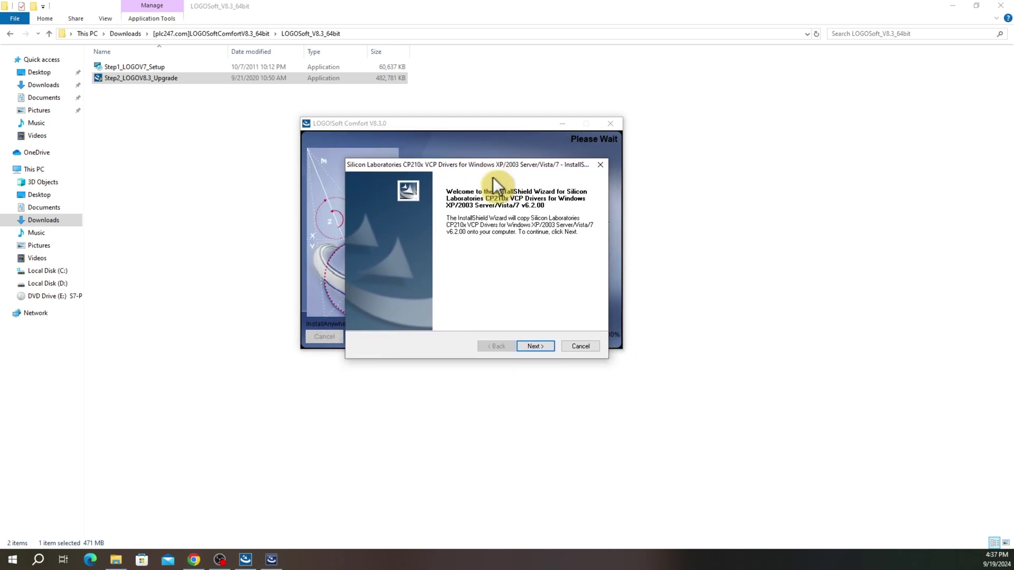
{"action": "left_click", "coordinate": [535, 346]}
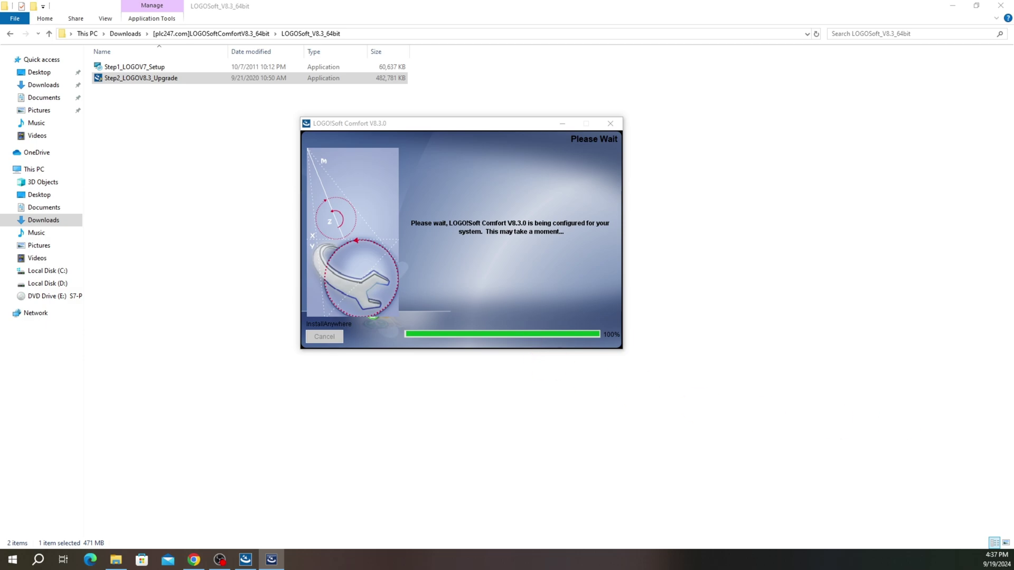
{"action": "left_click_drag", "start_coordinate": [709, 195], "coordinate": [472, 168]}
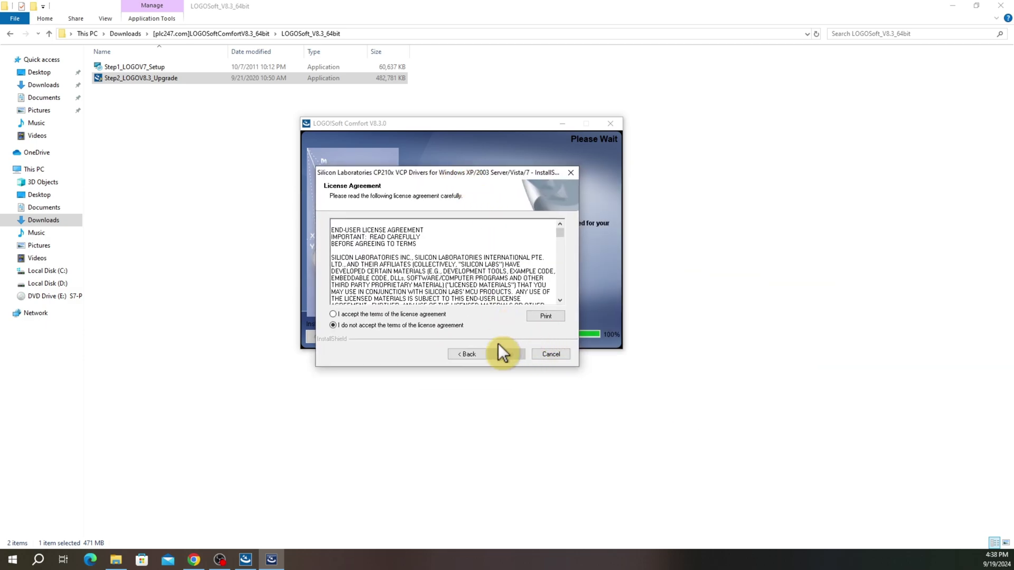
{"action": "left_click", "coordinate": [340, 312]}
{"action": "left_click", "coordinate": [518, 353]}
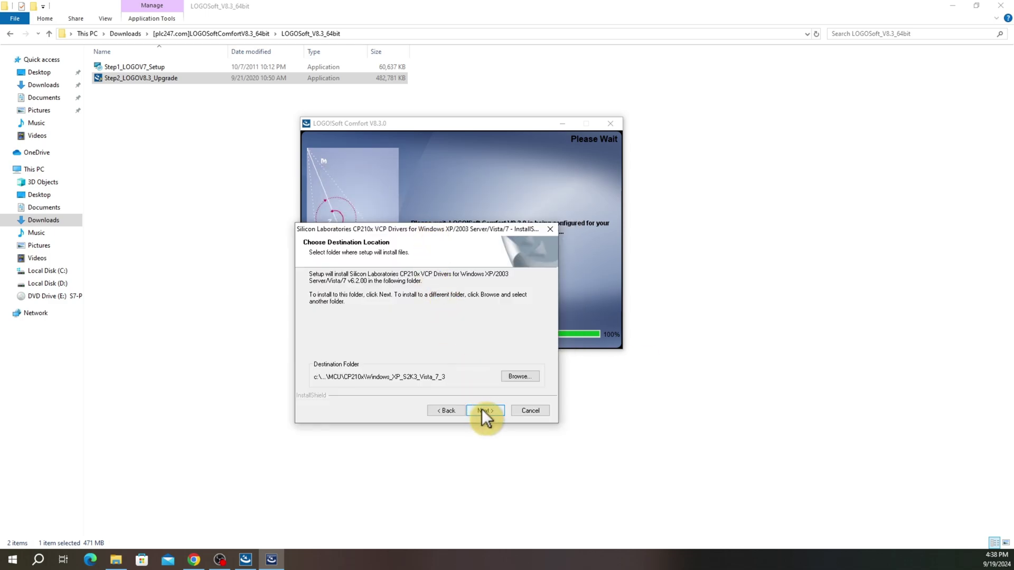
Copy the CP210x VCP drivers v6.2.00 to the default folder and finish, launching the driver installer
{"action": "left_click", "coordinate": [484, 411]}
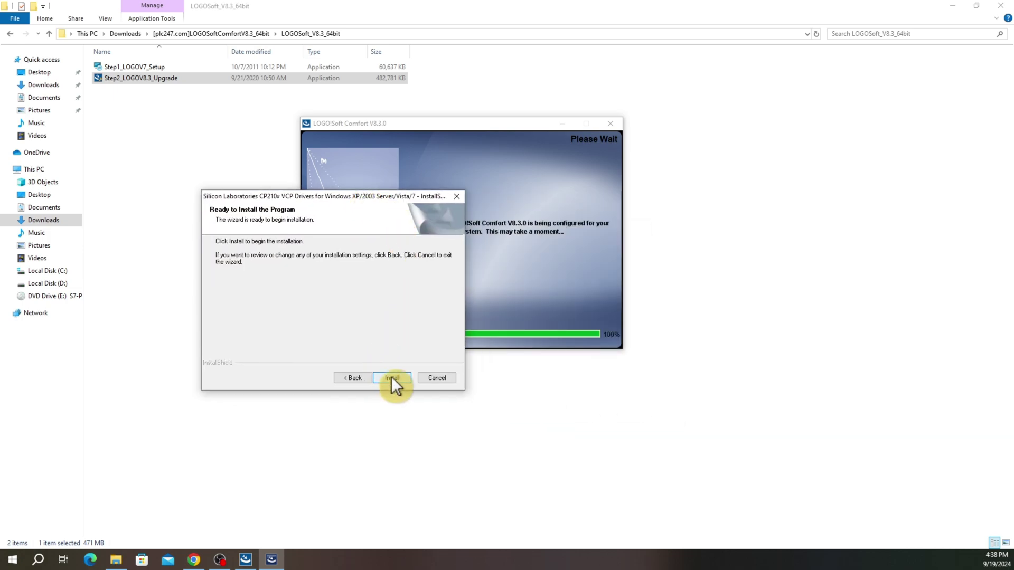
{"action": "left_click", "coordinate": [392, 378]}
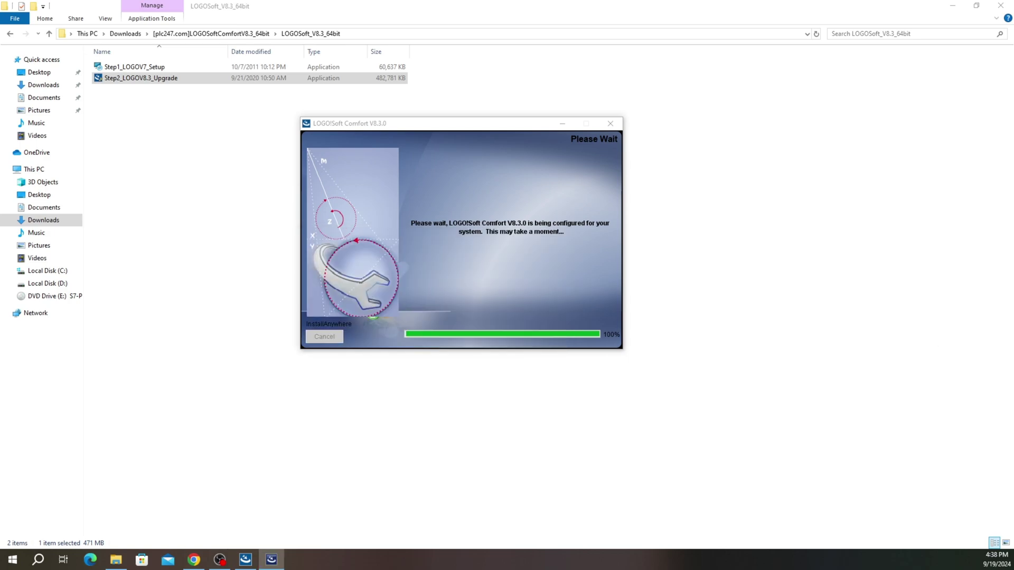
{"action": "left_click_drag", "start_coordinate": [567, 173], "coordinate": [408, 170]}
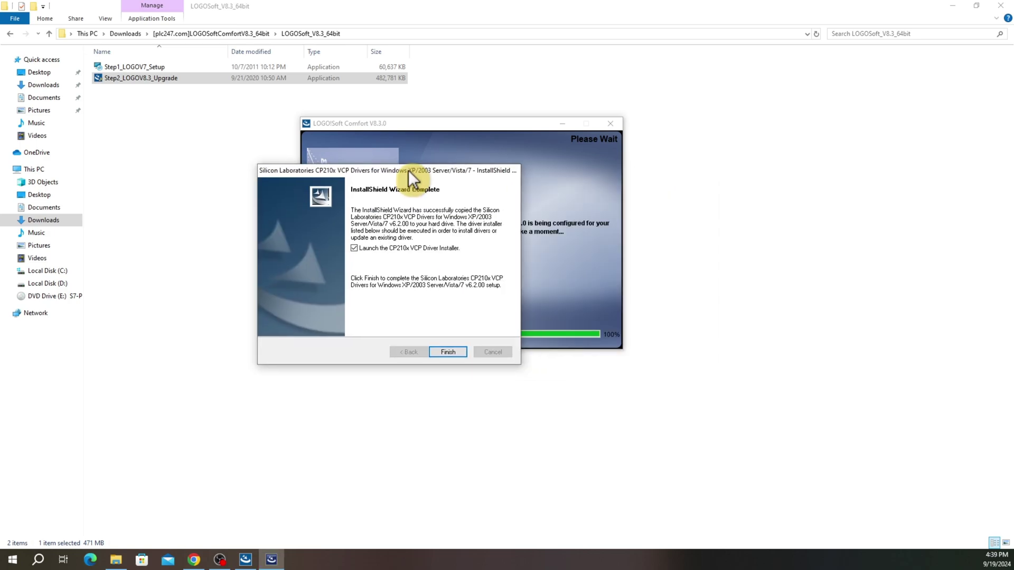
{"action": "left_click", "coordinate": [444, 353]}
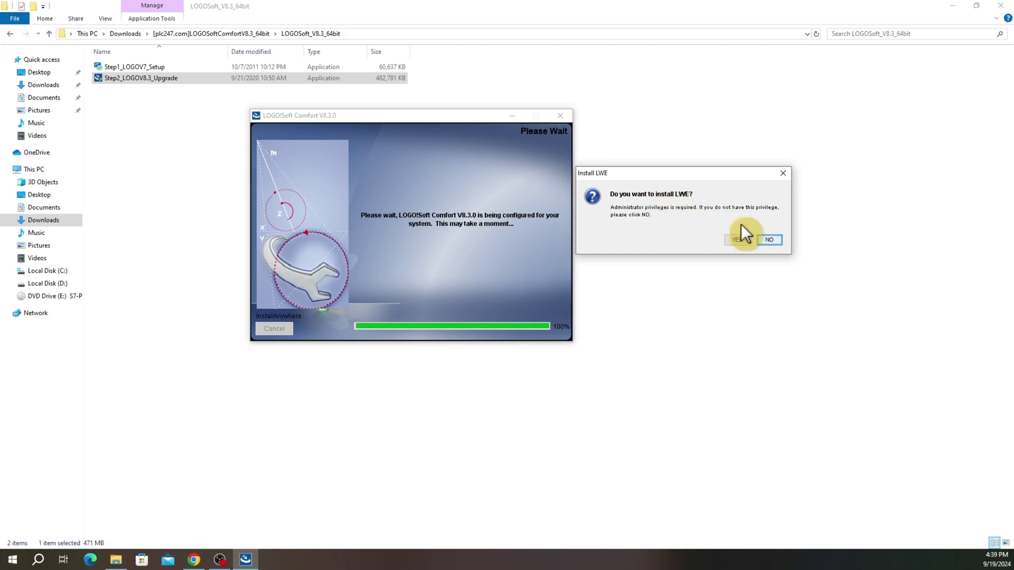
Answer the LWE installation prompt, finish the installer, and maximize the launched LOGO! Soft Comfort window
{"action": "left_click", "coordinate": [764, 240]}
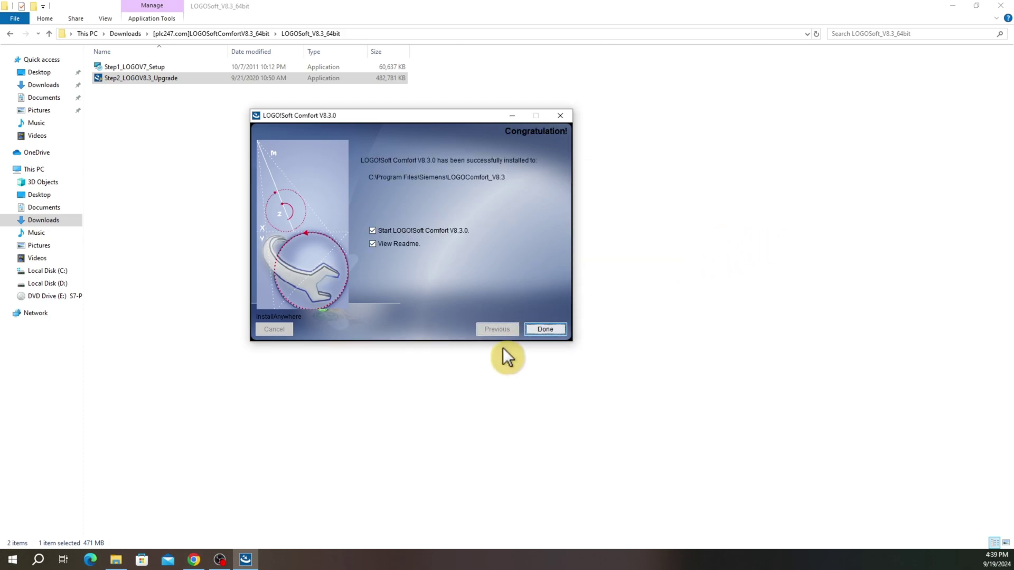
{"action": "left_click", "coordinate": [547, 329]}
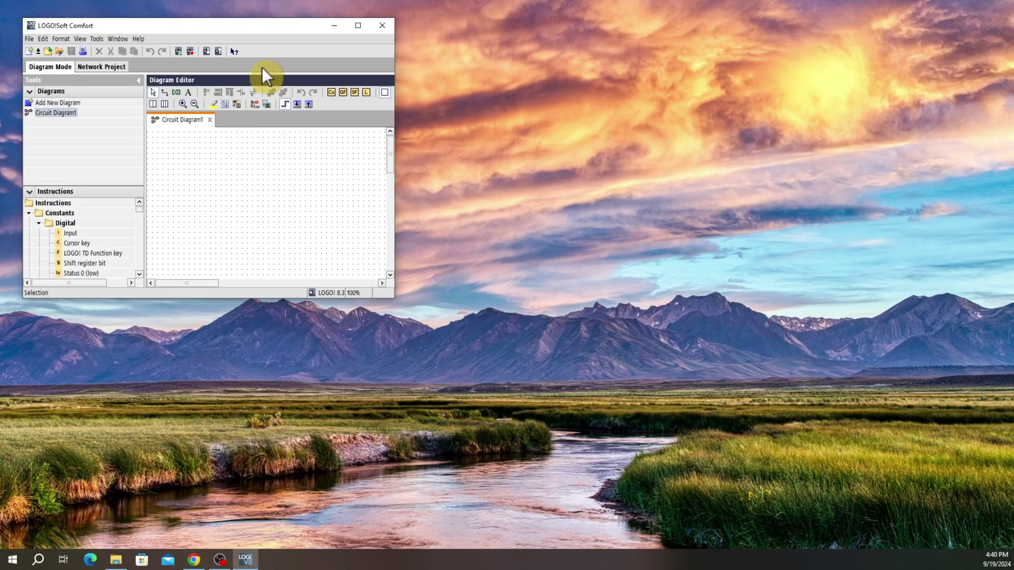
{"action": "left_click_drag", "start_coordinate": [249, 24], "coordinate": [294, 43]}
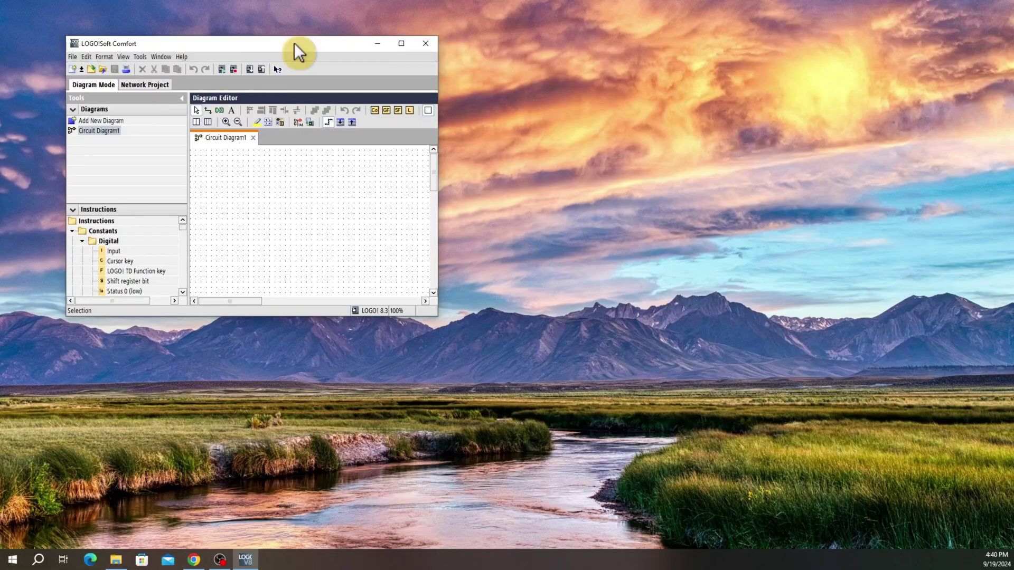
{"action": "double_click", "coordinate": [294, 43]}
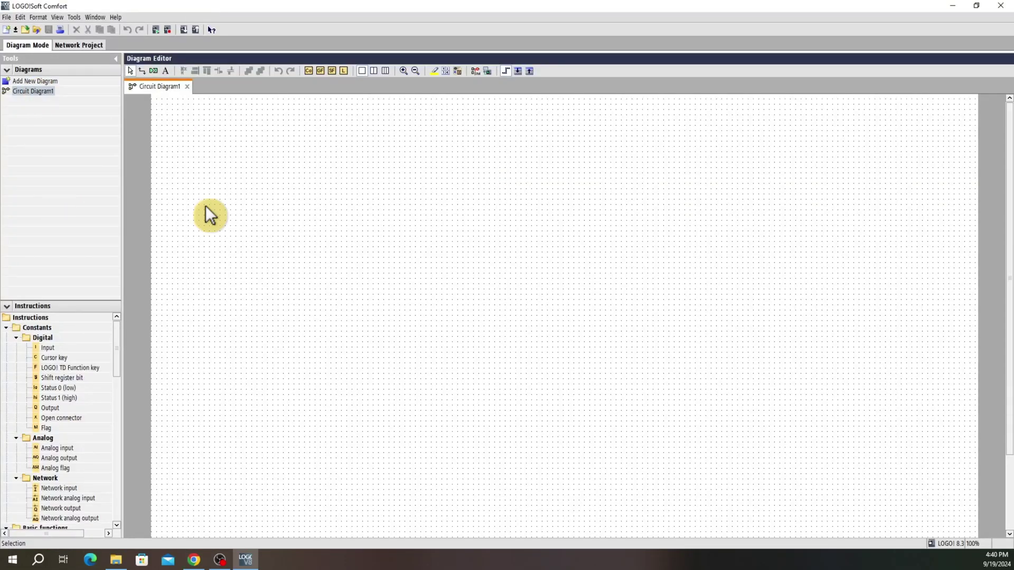
Enlarge the Instructions pane to show more functions, then close LOGO! Soft Comfort
{"action": "scroll", "coordinate": [160, 181], "scroll_direction": "down", "scroll_amount": 1}
{"action": "left_click_drag", "start_coordinate": [61, 301], "coordinate": [65, 194]}
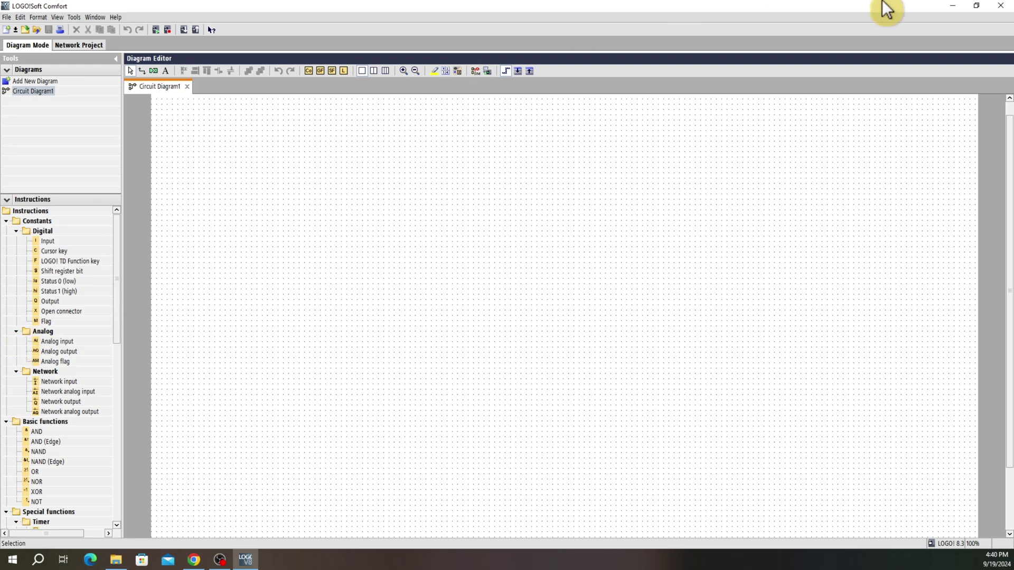
{"action": "left_click", "coordinate": [1001, 7]}
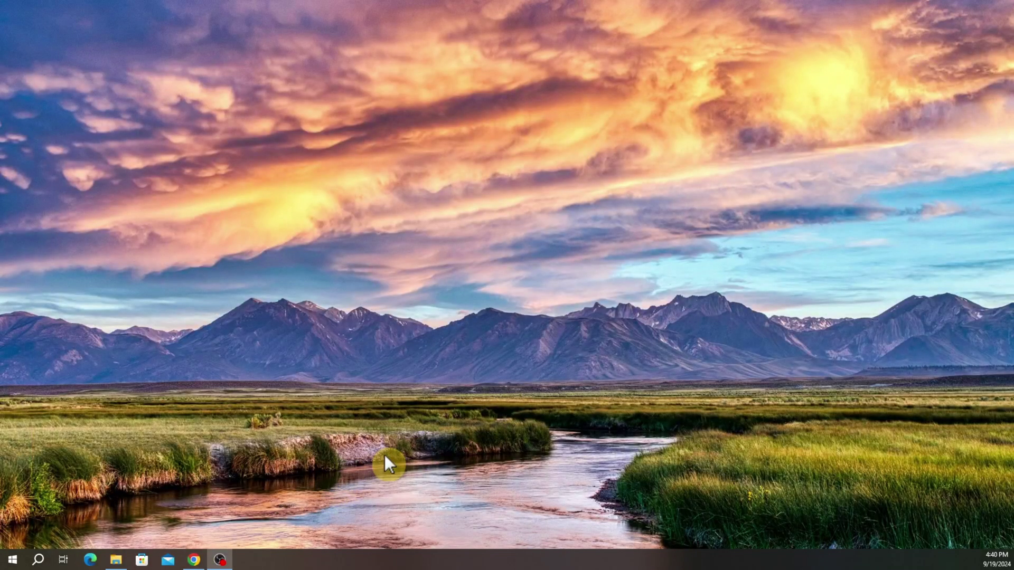